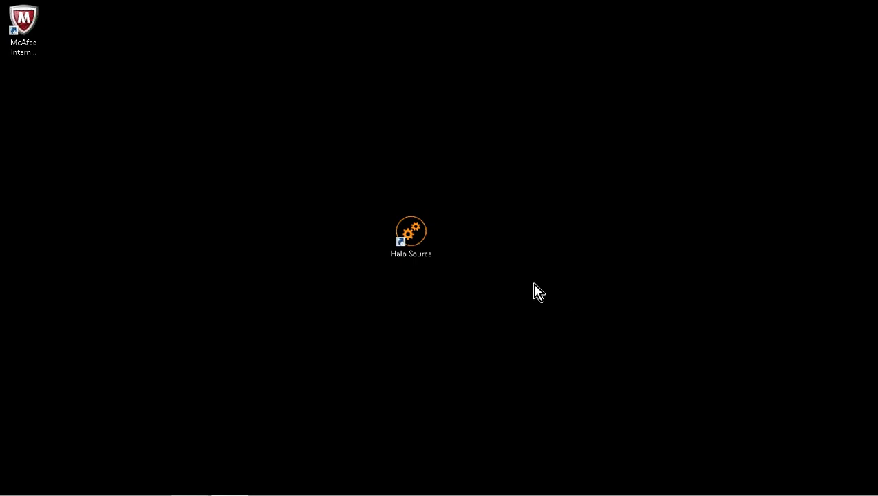
left_click(422, 244)
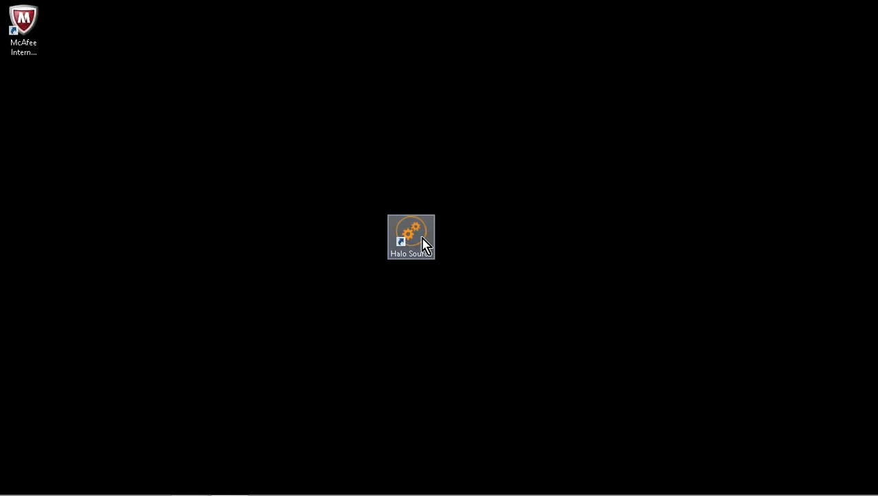
left_click(482, 298)
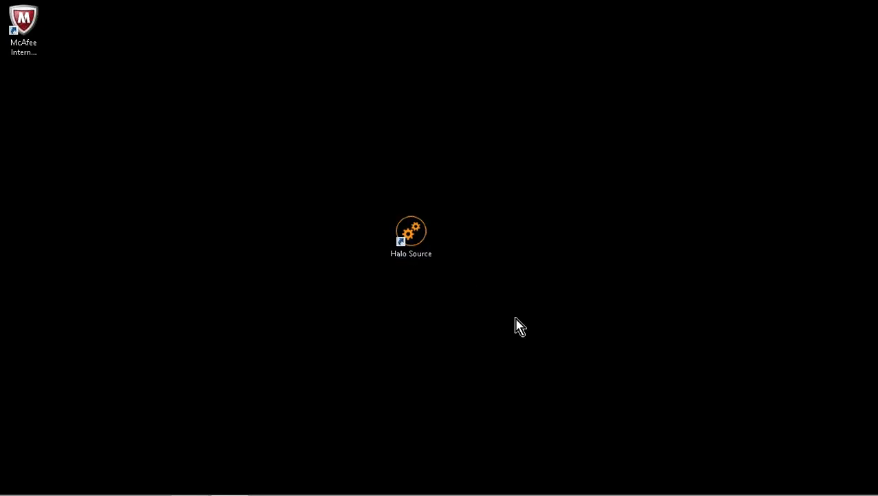
Step: Open SQL Server Business Intelligence Development Studio and start a new project from the Analysis Services Project template
right_click(186, 484)
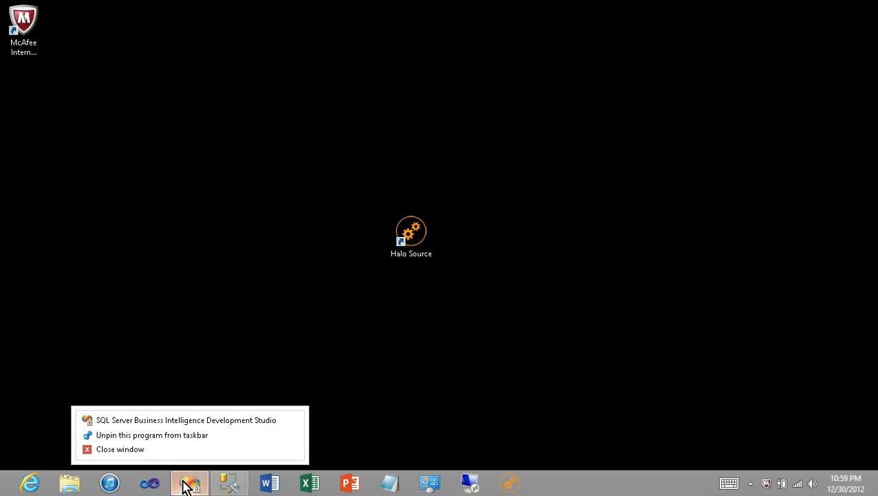
left_click(173, 422)
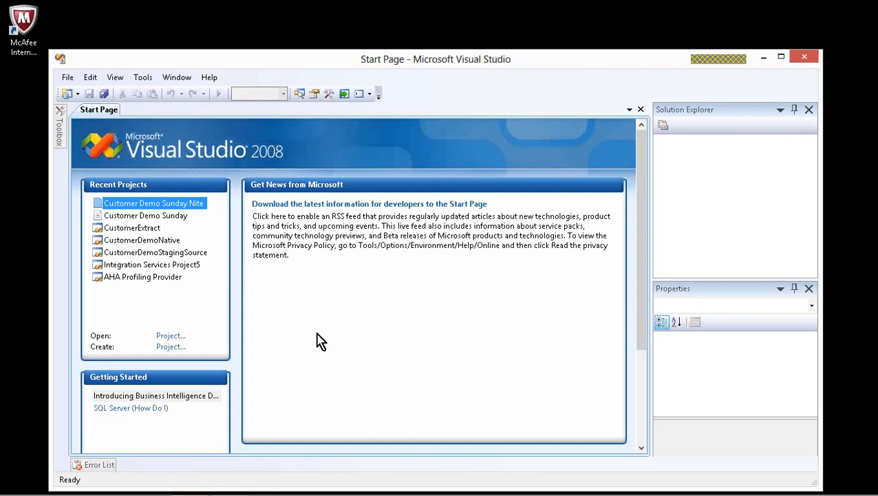
left_click(68, 78)
mouse_move(72, 79)
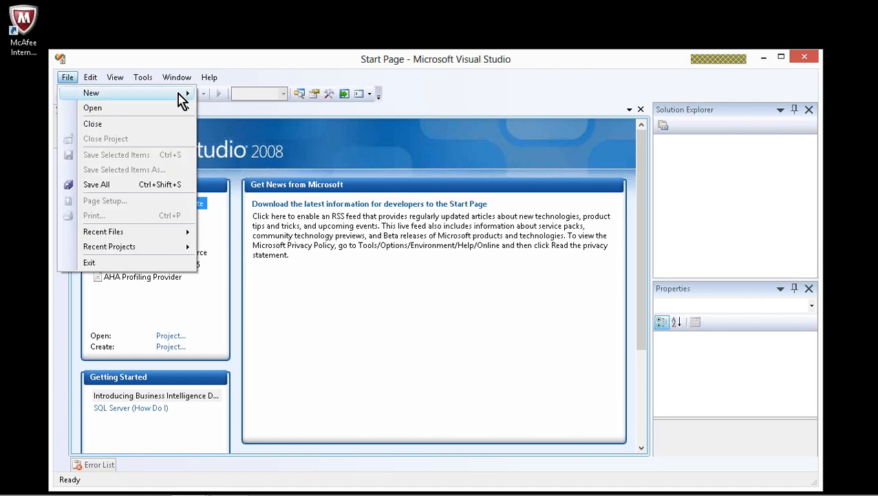
mouse_move(180, 93)
left_click(253, 93)
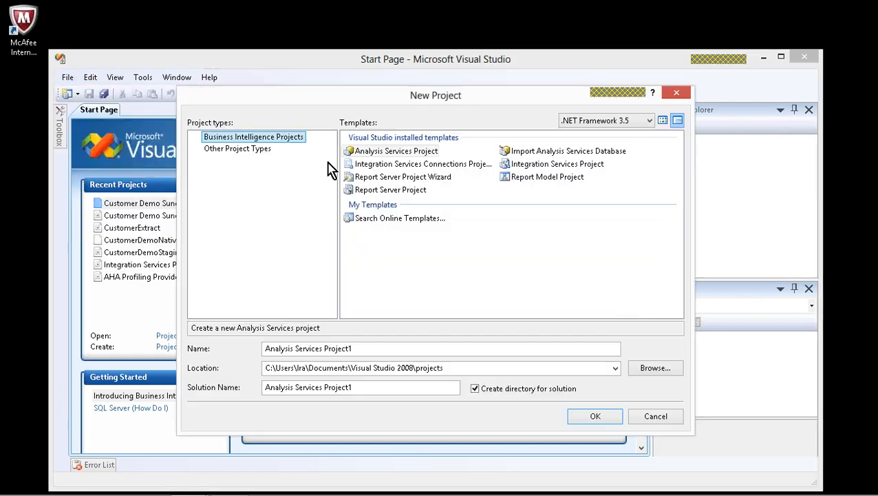
left_click(402, 152)
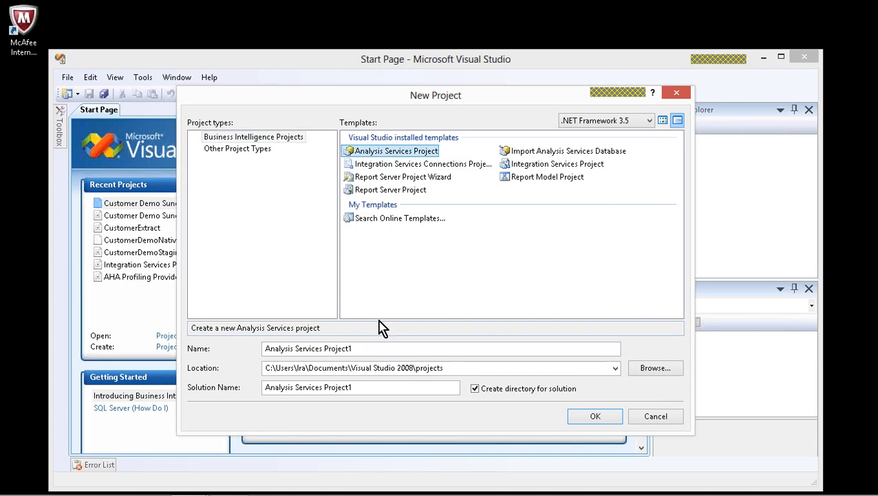
Step: Name the new Analysis Services project "Custome Demo Sunday Nite 2" and create it
left_click_drag(376, 349, 227, 358)
type("C")
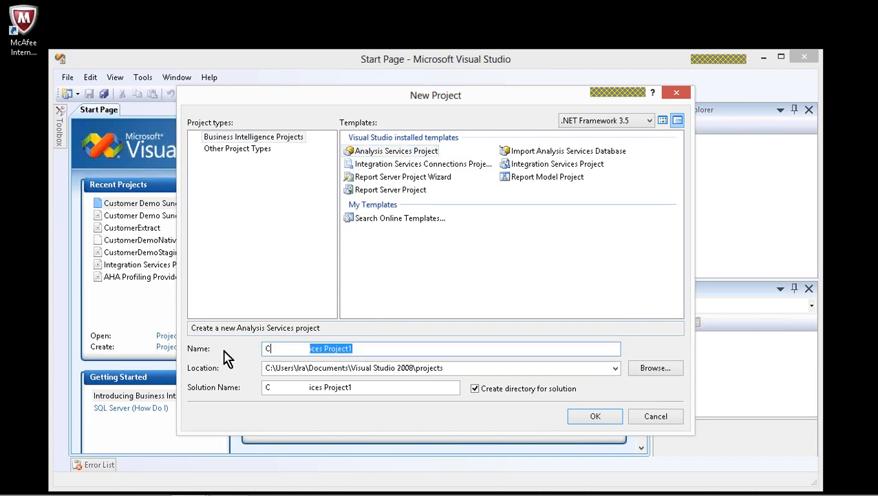
type("ustome")
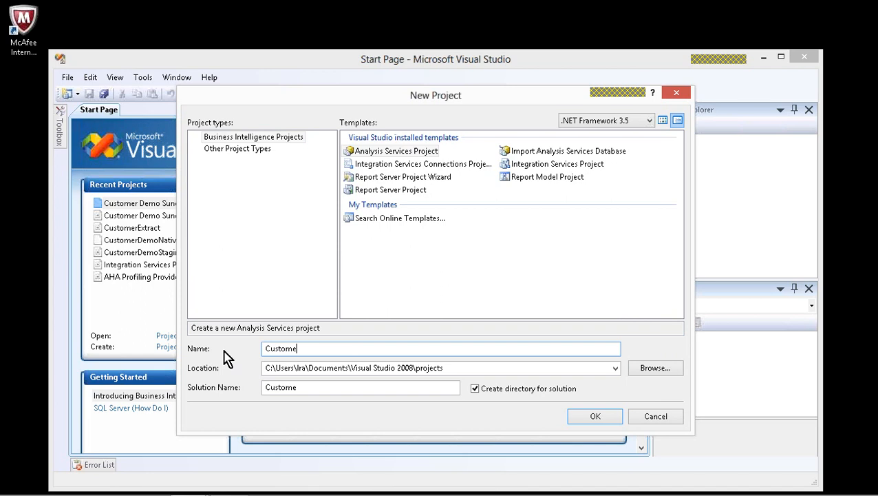
type(" Deo")
key("BackSpace")
key("BackSpace")
type("emo Sund")
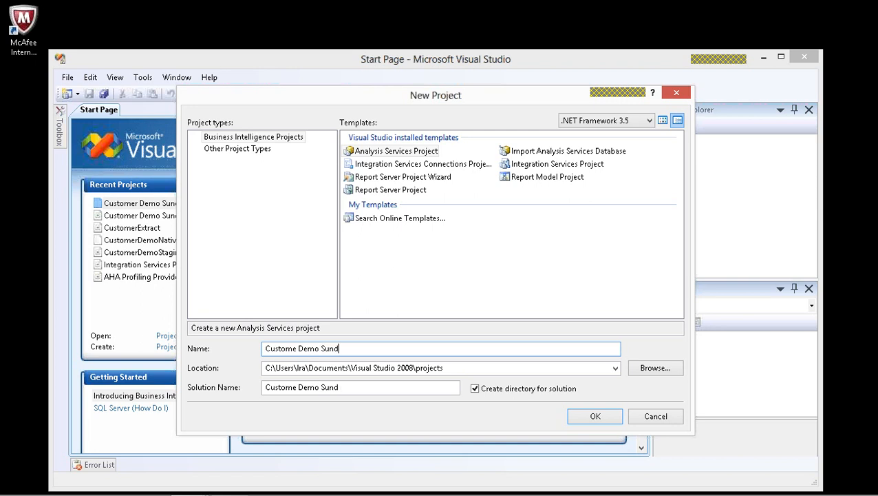
type("ay Nite 2")
left_click(607, 417)
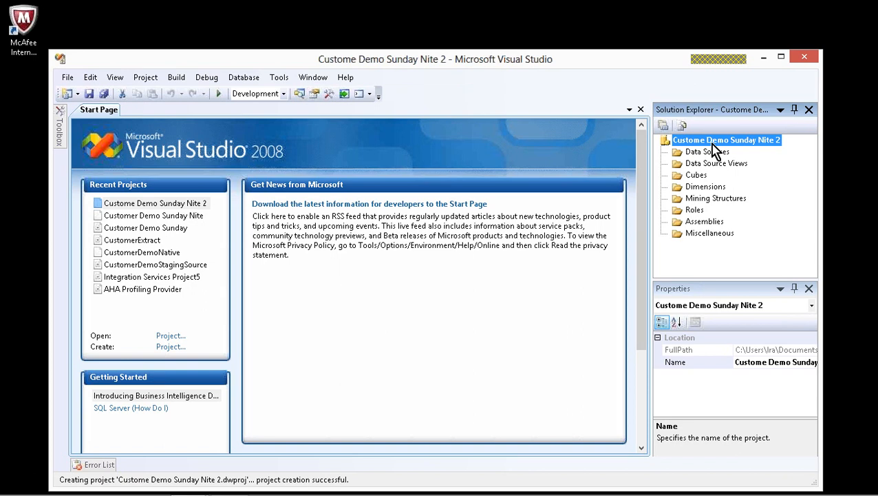
Step: Create a data source named Customer Demo from the BAALBEK.CustomerDemo connection, using the service account for impersonation
left_click(709, 154)
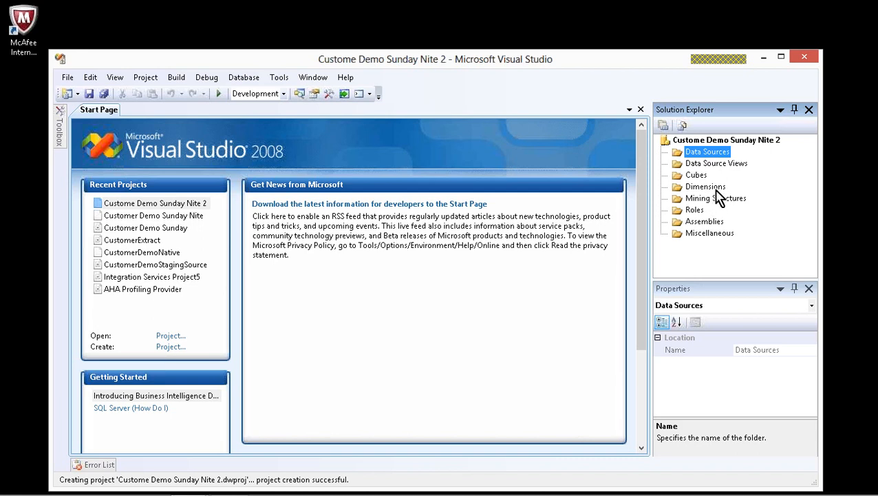
right_click(696, 150)
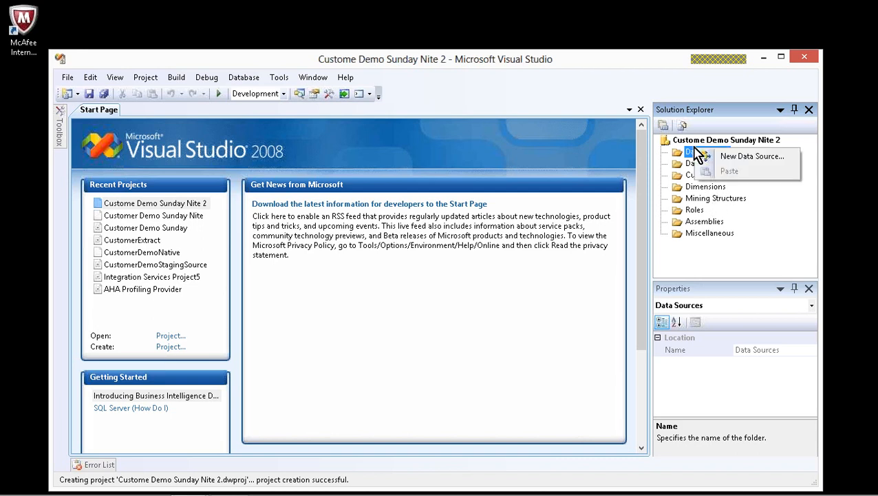
left_click(719, 157)
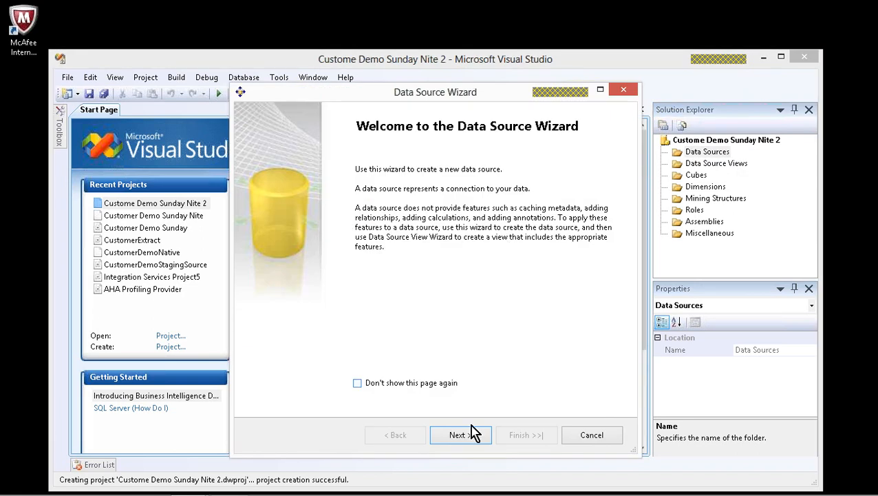
left_click(459, 435)
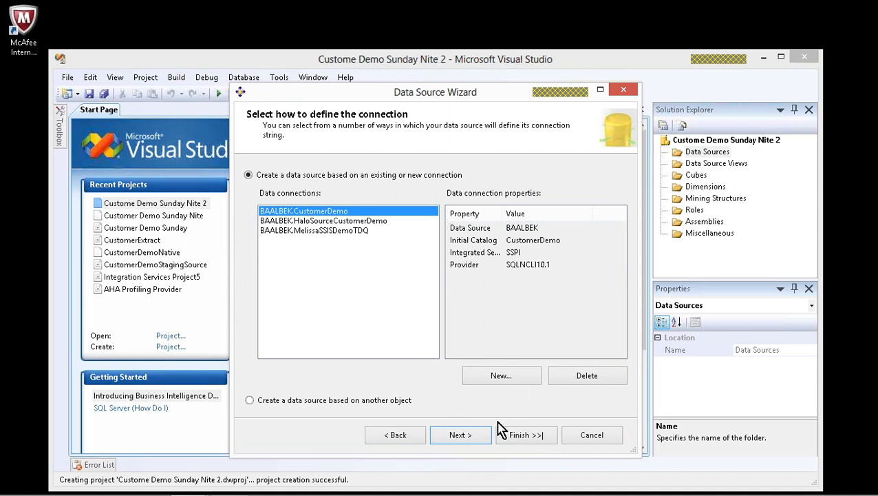
left_click(458, 435)
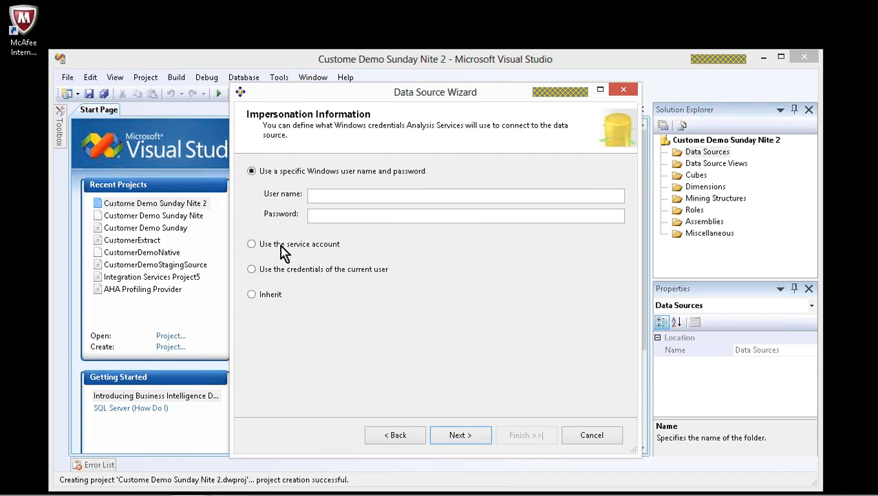
left_click(277, 248)
left_click(476, 441)
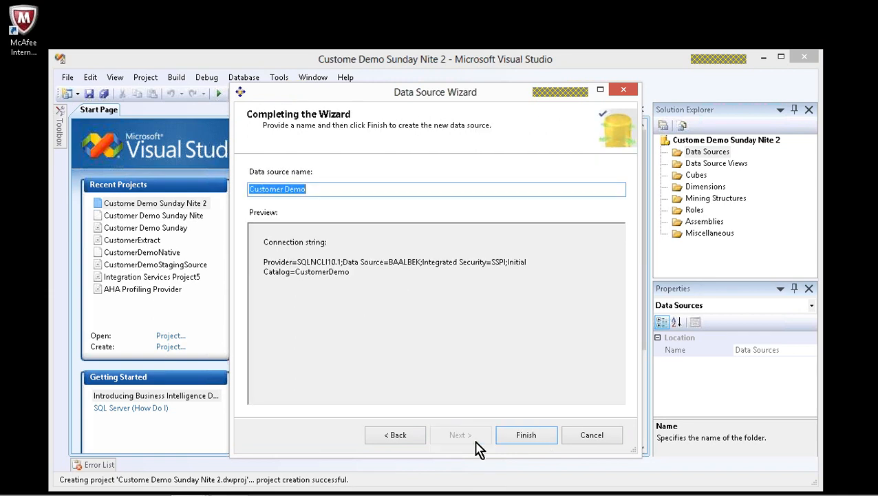
left_click(528, 437)
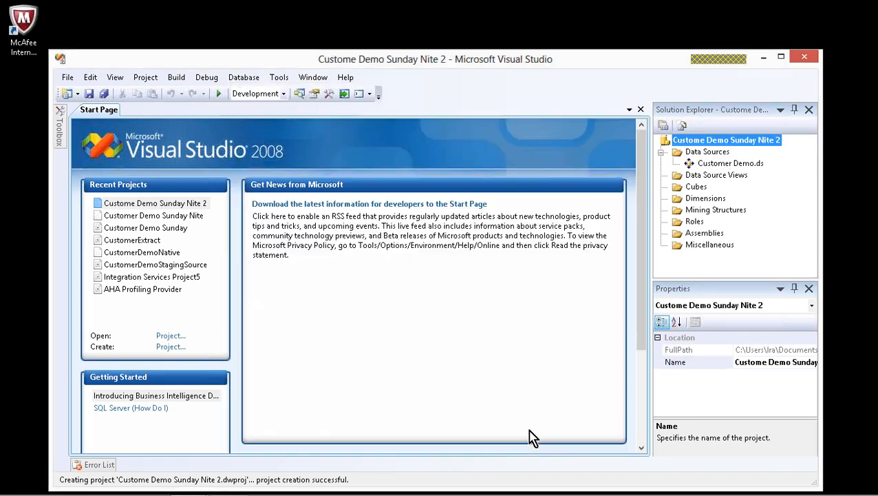
Step: Start a data source view on the Customer Demo source, creating logical relationships by matching columns with the same name as the primary key
left_click(694, 176)
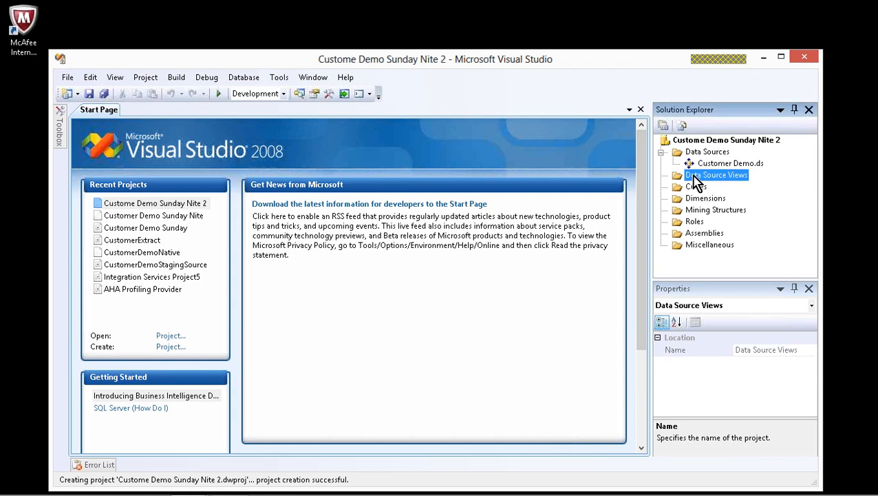
right_click(697, 183)
left_click(727, 185)
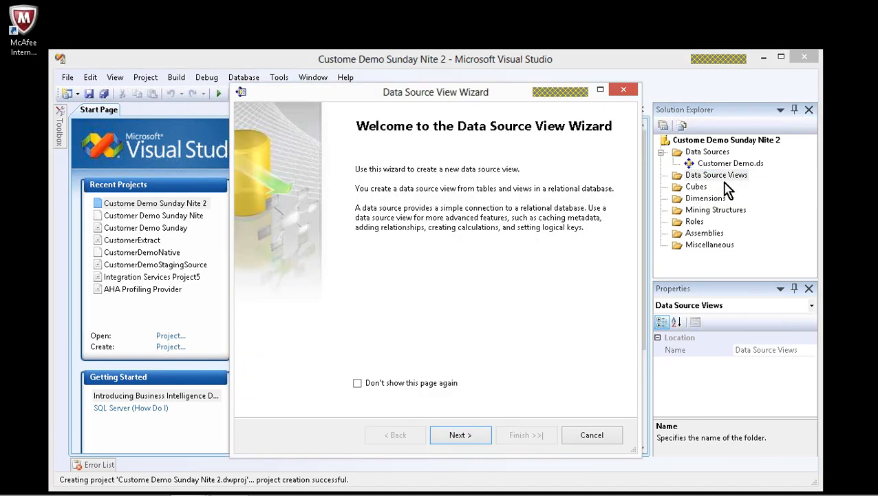
left_click(475, 437)
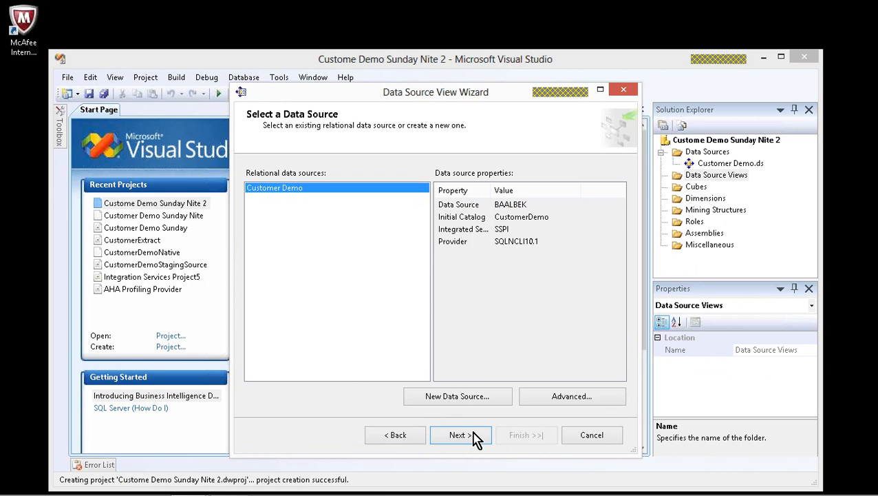
left_click(475, 436)
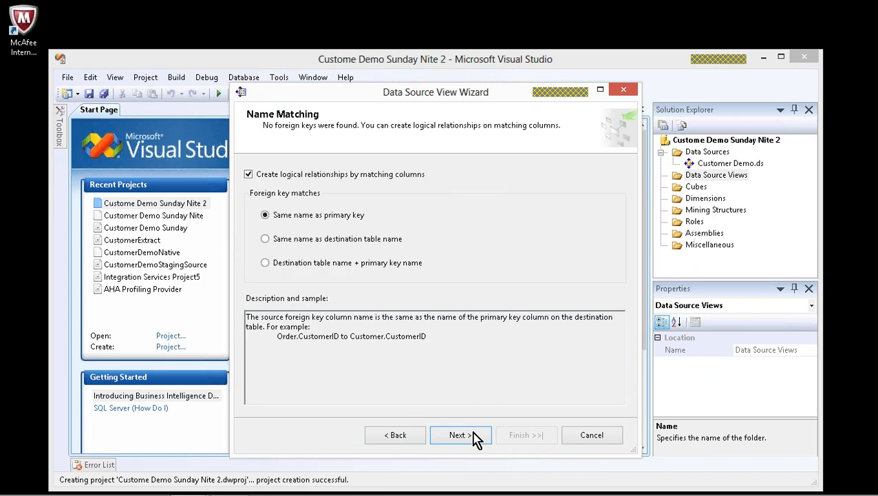
left_click(475, 437)
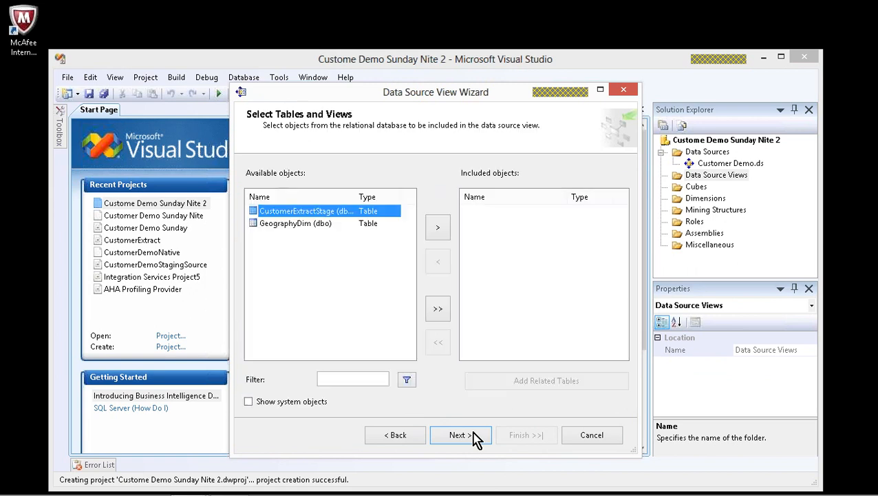
Step: Include the CustomerExtractStage and GeographyDim tables and finish the data source view under the name Customer Demo
left_click(441, 232)
left_click(342, 214)
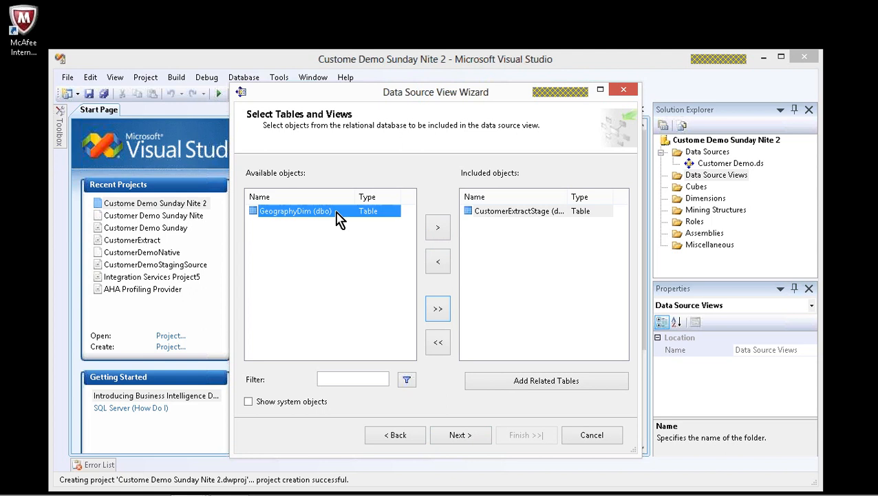
left_click(436, 234)
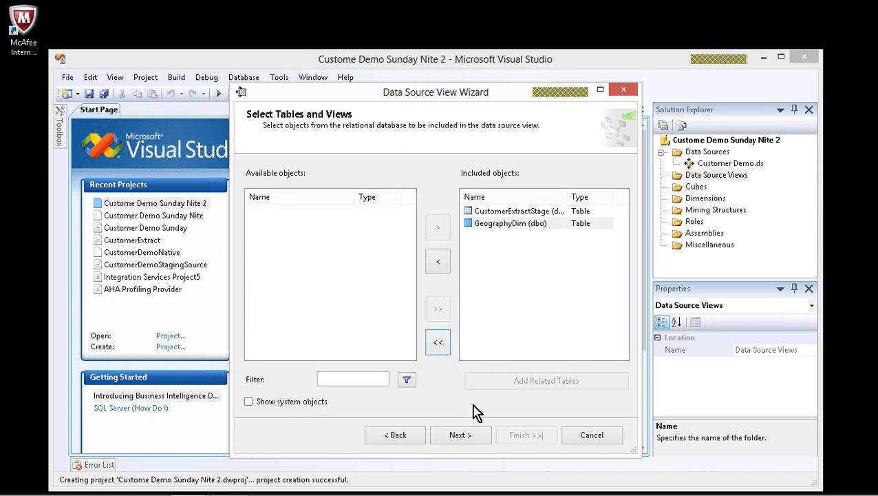
left_click(459, 434)
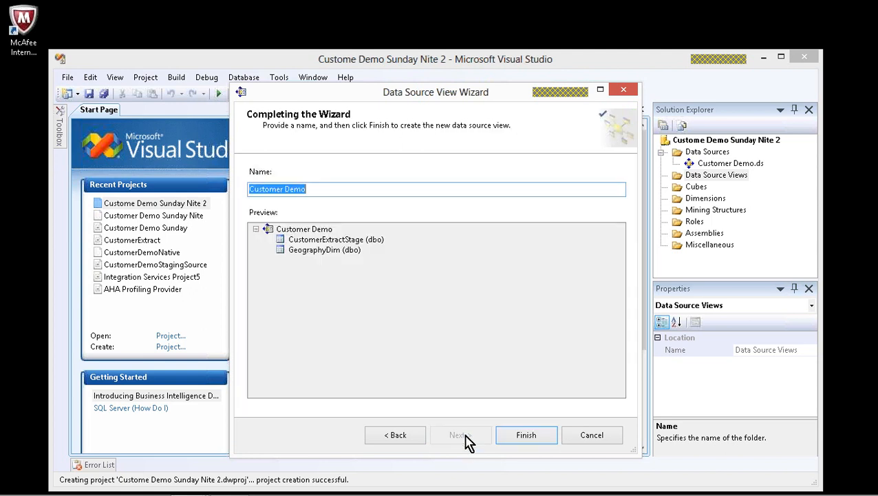
left_click(513, 437)
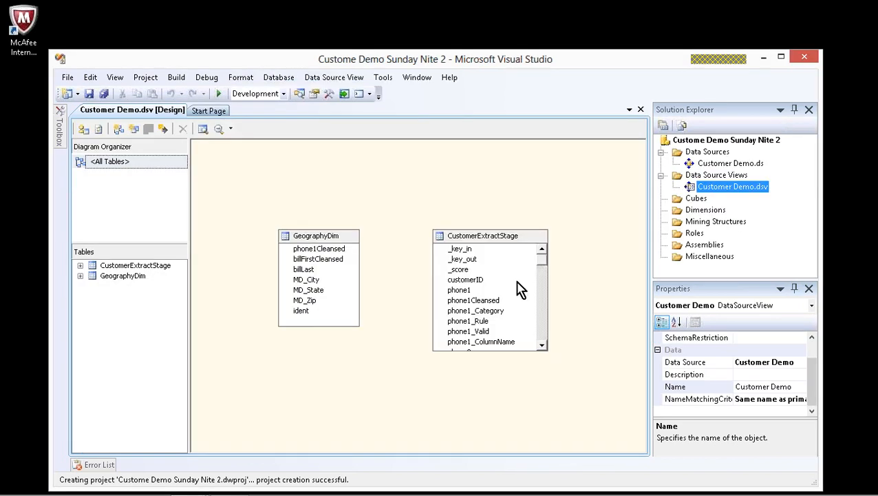
Step: Set the ident column as the logical primary key in both the GeographyDim and CustomerExtractStage tables
right_click(301, 314)
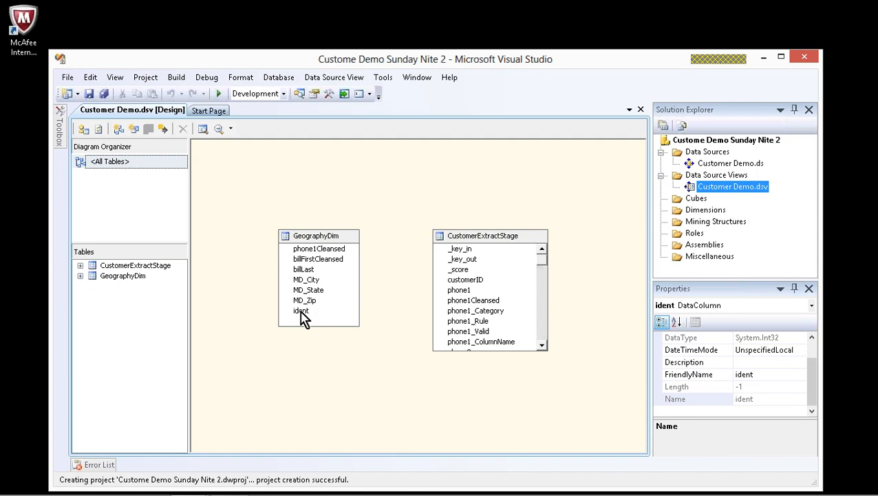
left_click(342, 322)
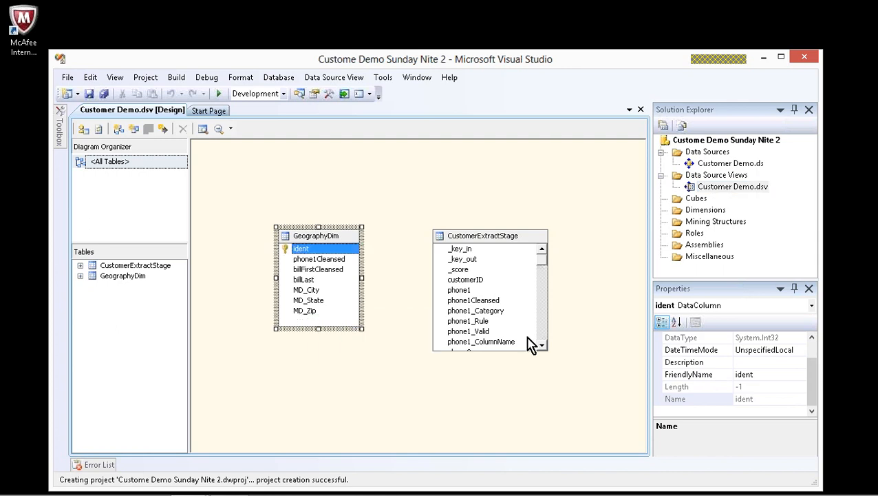
left_click(543, 344)
left_click(543, 345)
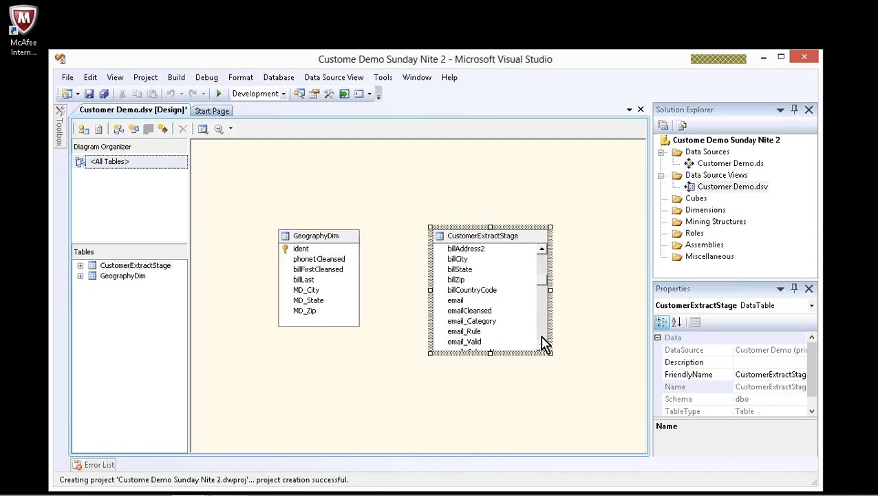
left_click(543, 344)
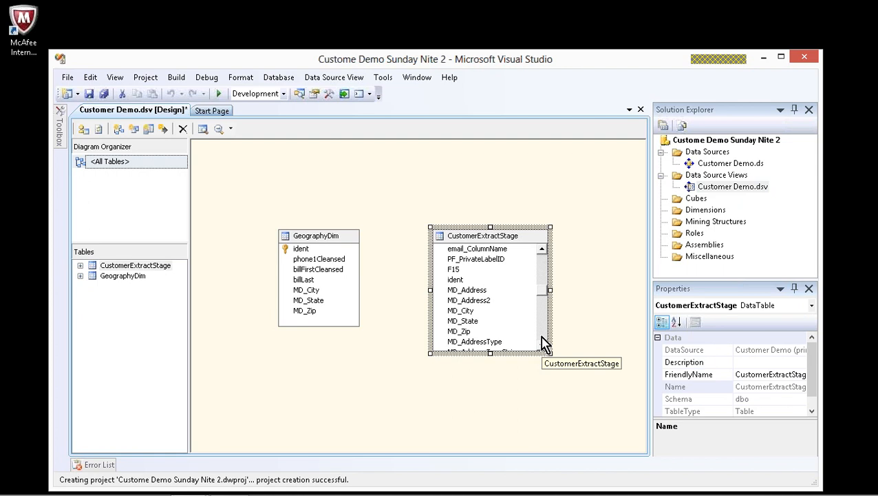
left_click(460, 289)
left_click(457, 280)
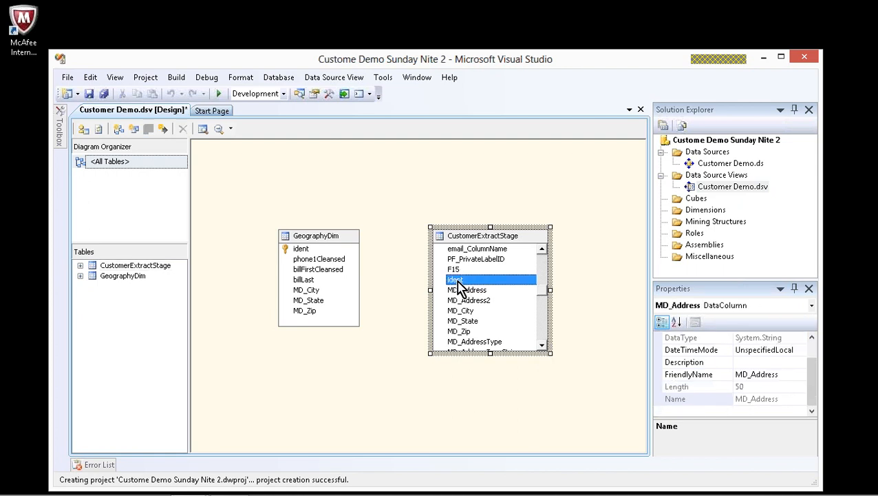
right_click(458, 281)
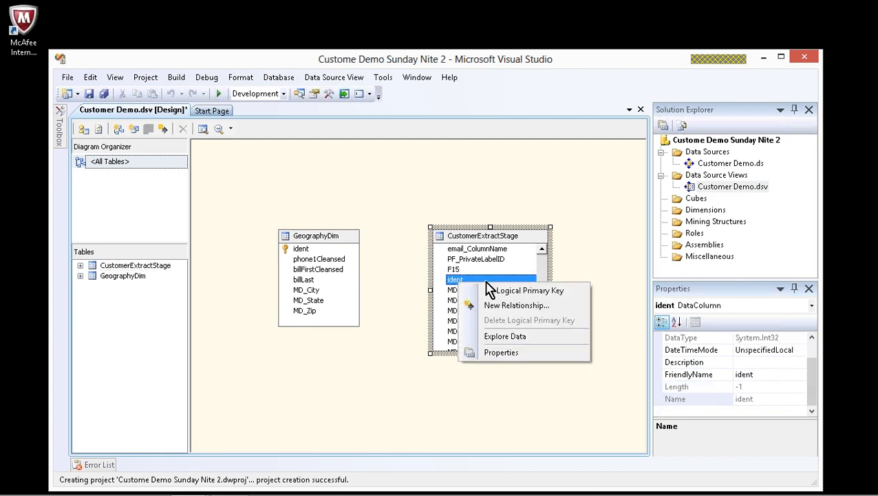
left_click(491, 290)
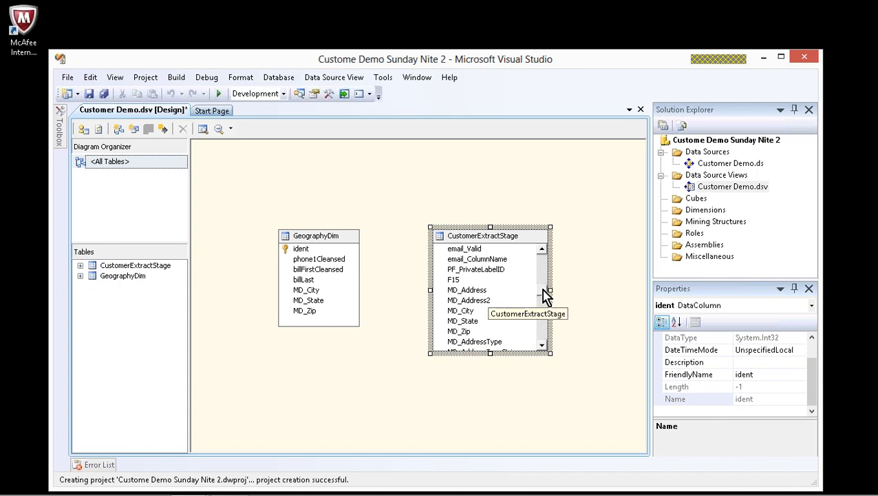
left_click_drag(546, 296, 545, 273)
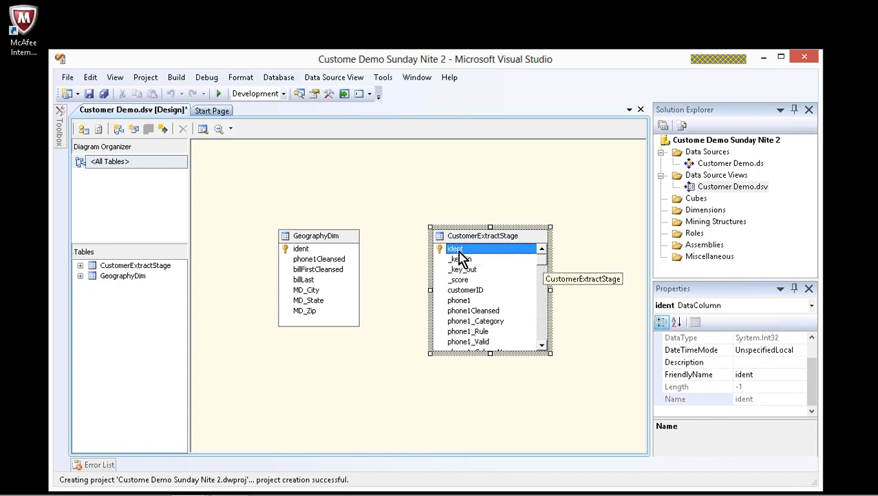
Step: Create a relationship from the ident column of CustomerExtractStage to the ident key of GeographyDim in the data source view
left_click_drag(459, 254, 339, 251)
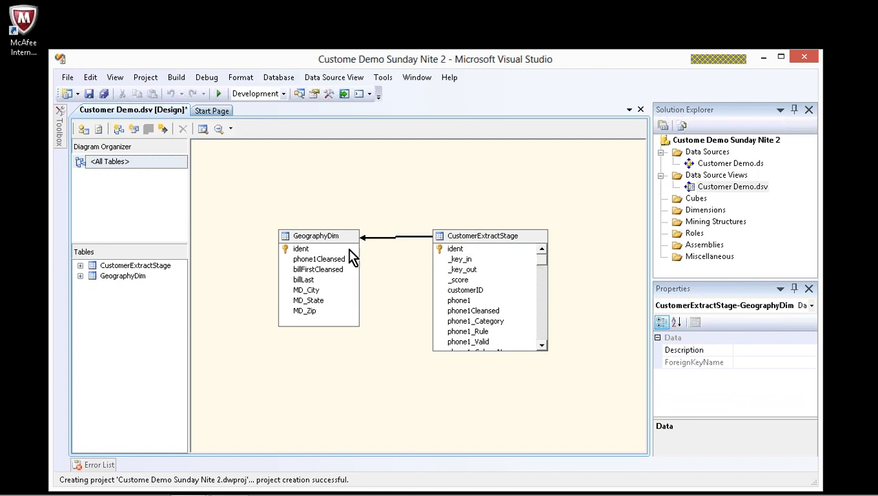
Step: Start a new cube from existing tables in the Customer Demo view, using CustomerExtractStage as the measure group table
left_click(679, 201)
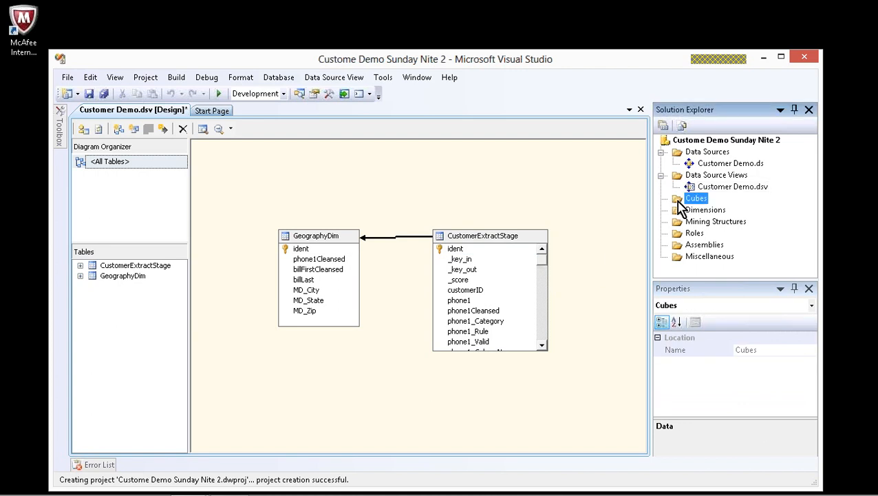
right_click(680, 204)
left_click(719, 219)
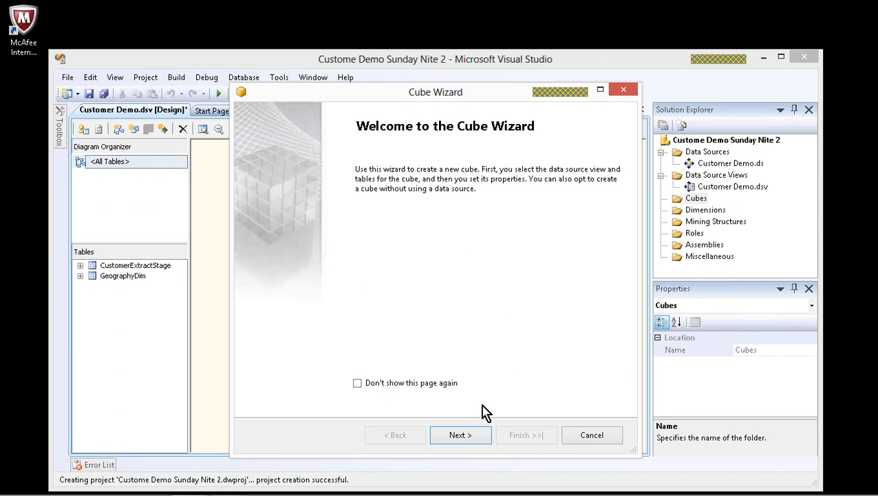
left_click(473, 435)
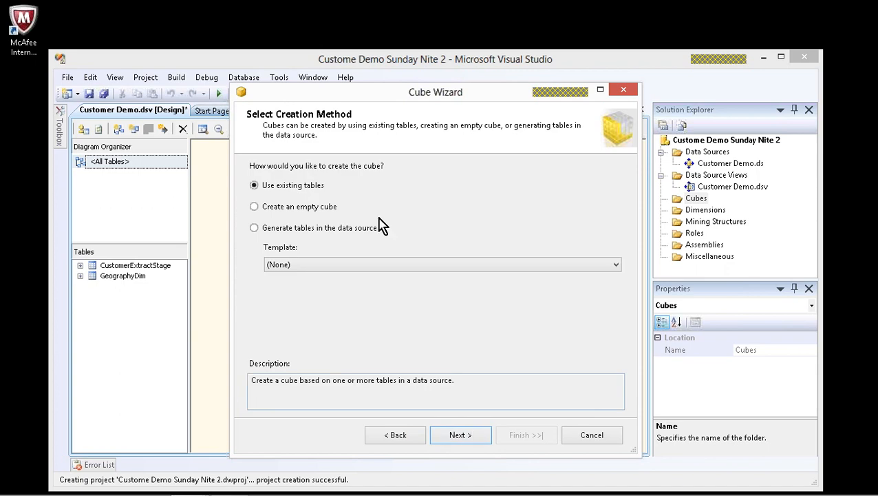
left_click(459, 434)
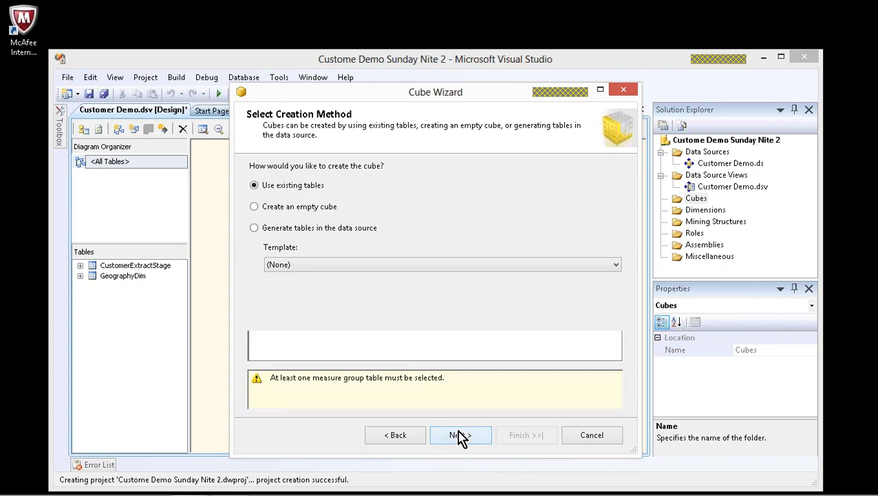
left_click(257, 230)
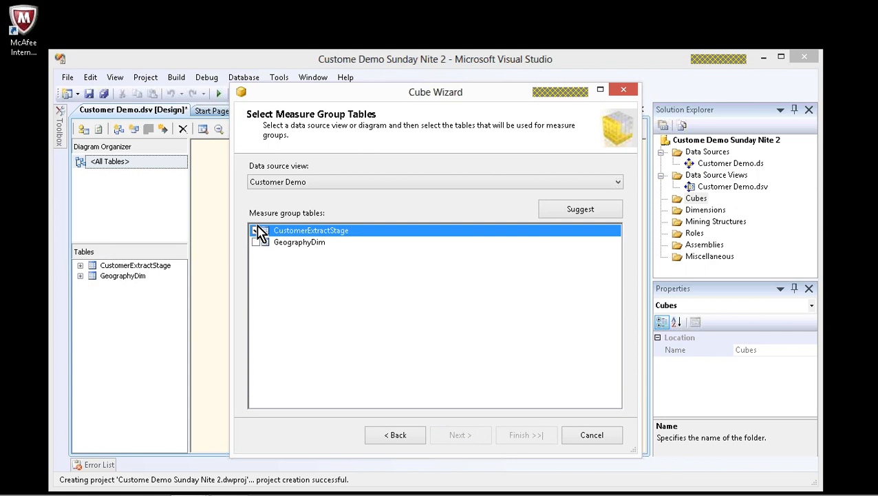
left_click(462, 434)
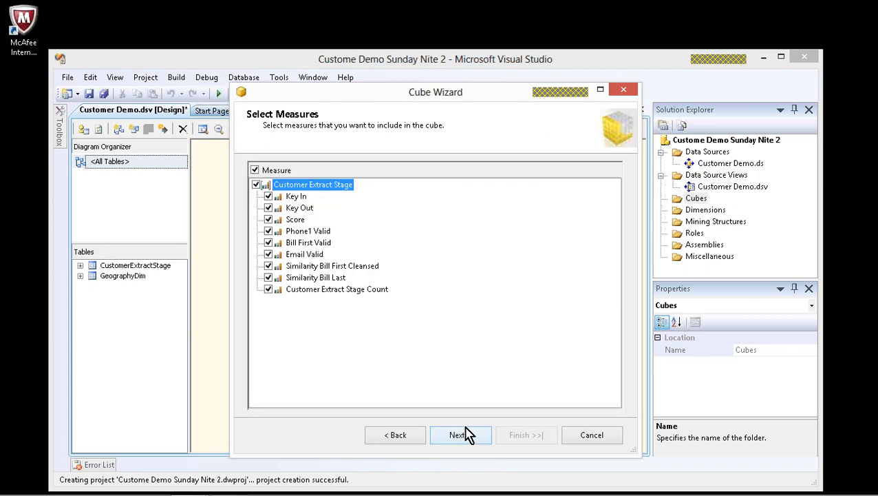
Step: Include only the Customer Extract Stage Count measure in the cube
left_click(256, 185)
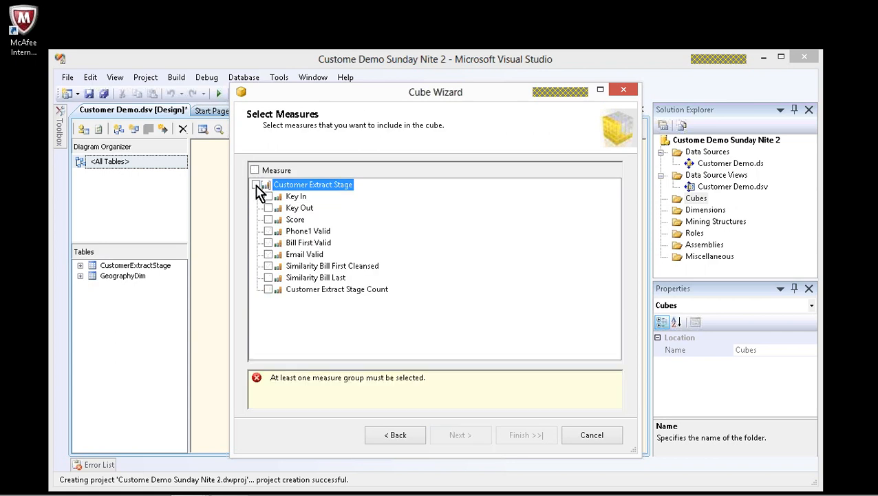
left_click(268, 289)
left_click(269, 289)
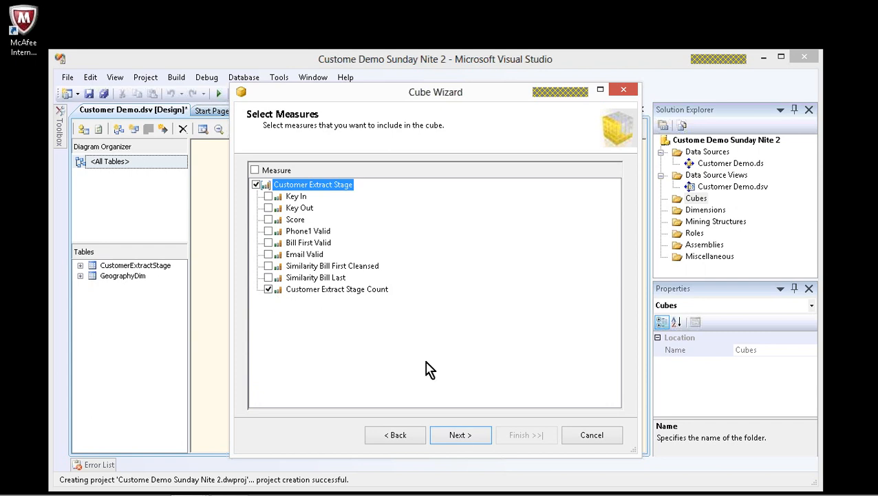
left_click(459, 434)
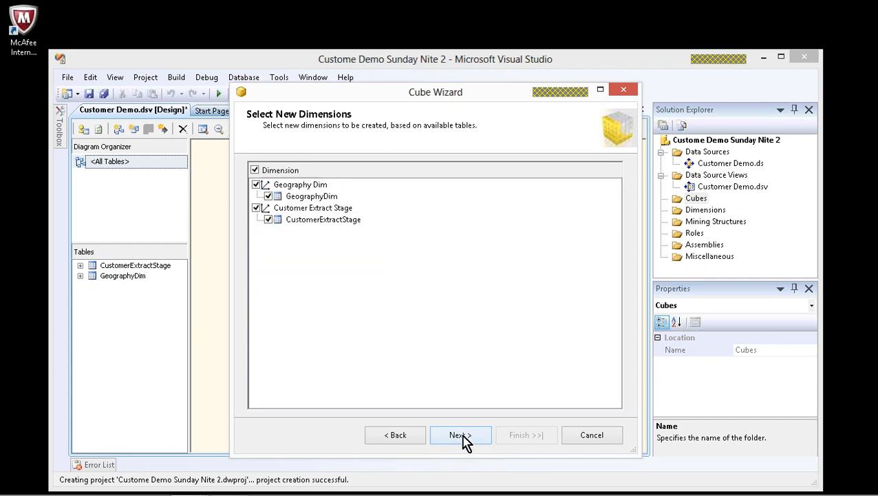
Step: Exclude the Customer Extract Stage dimension, keep Geography Dim, and finish the cube under the name Customer Demo
left_click(257, 207)
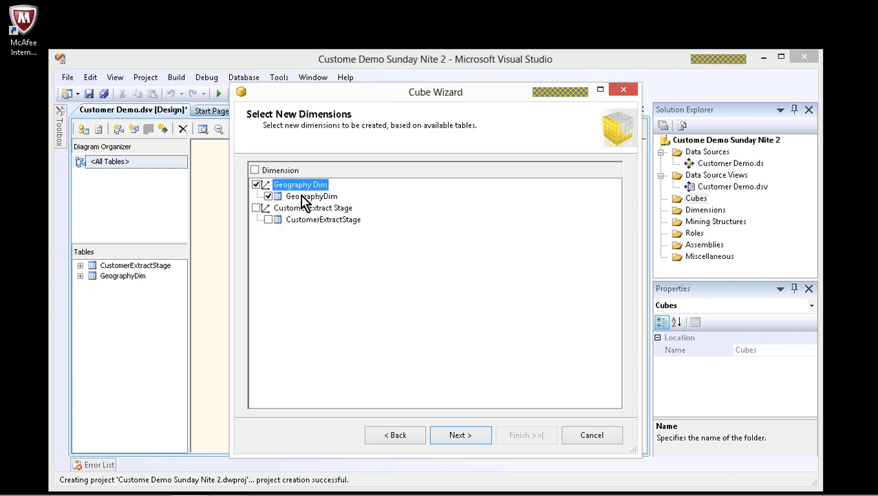
left_click(474, 437)
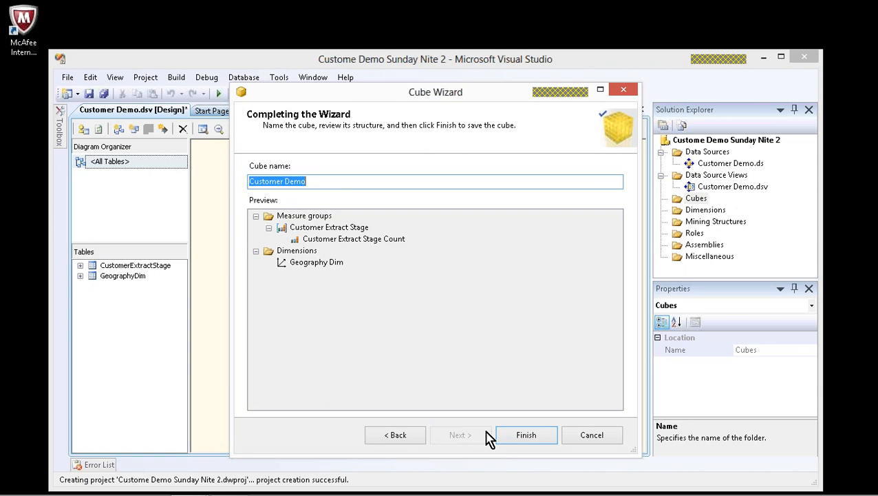
left_click(527, 436)
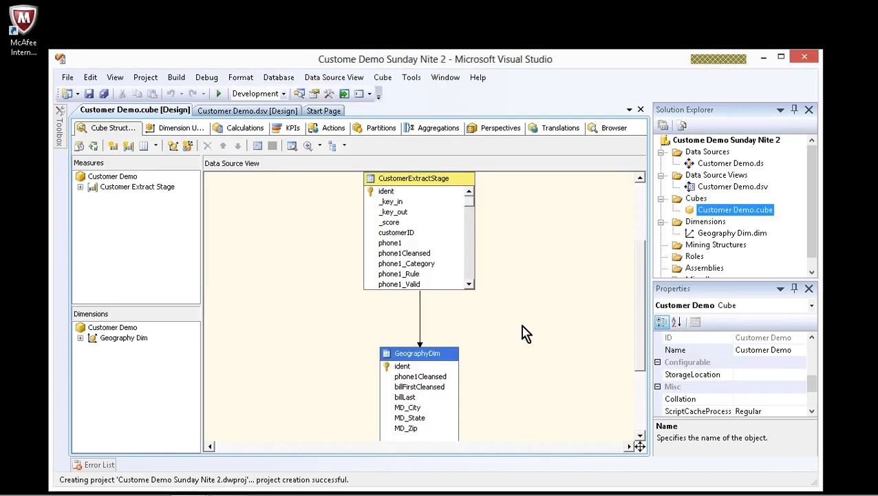
Step: Open the Geography Dim dimension for editing and add all columns from phone1Cleansed through MD_Zip as attributes
left_click(80, 338)
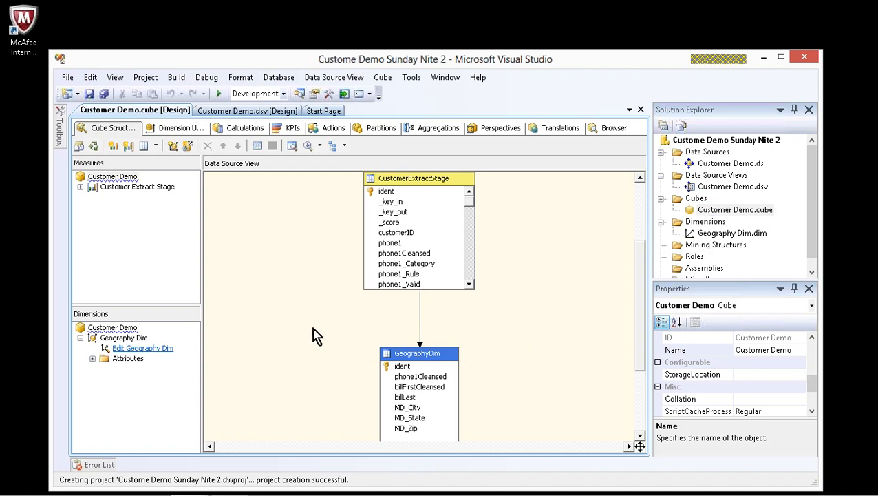
left_click(159, 348)
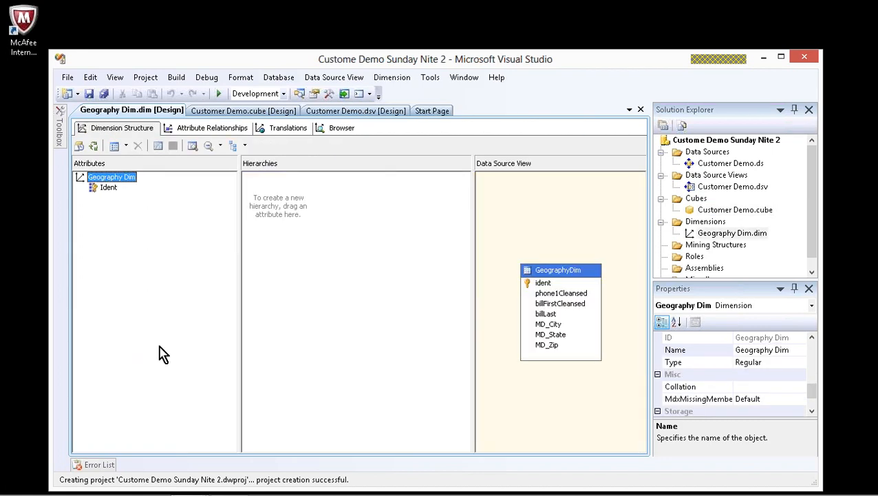
left_click(551, 294)
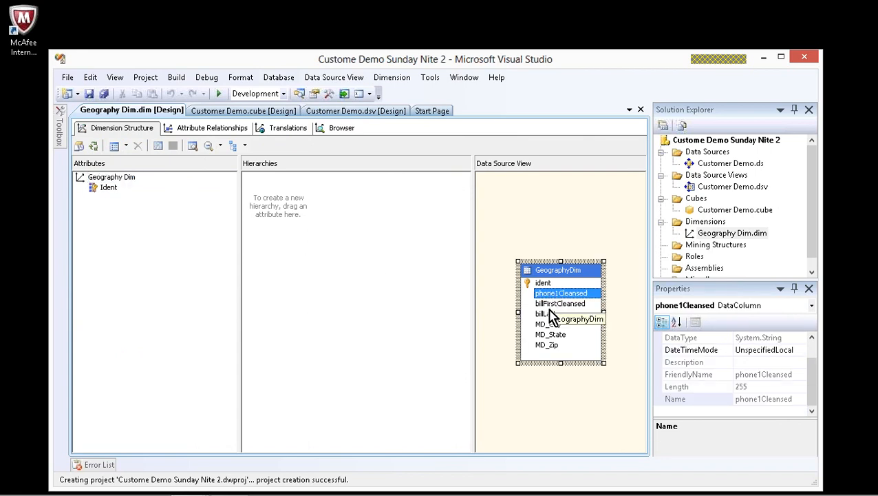
left_click(551, 345, "shift")
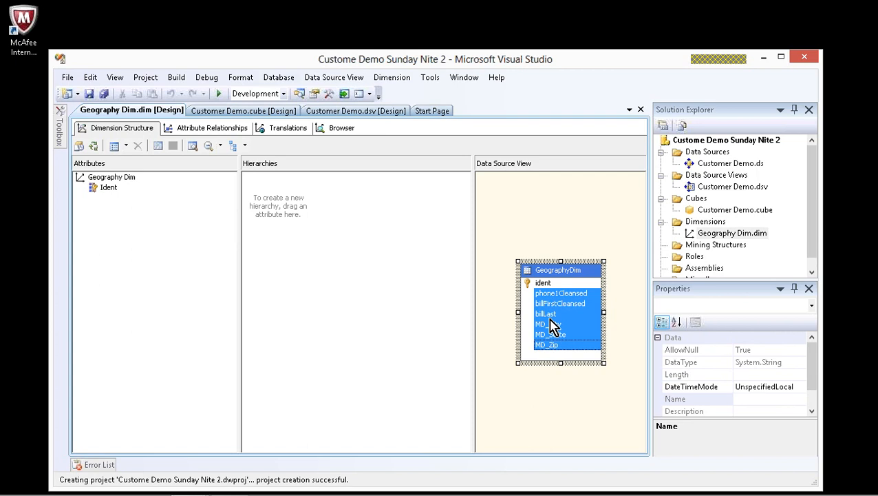
left_click_drag(144, 322, 127, 314)
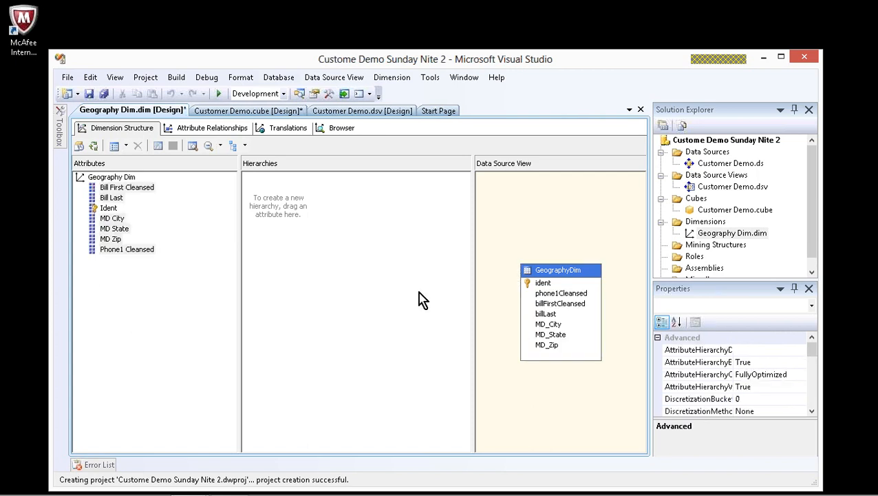
Step: Build a hierarchy in Geography Dim with the levels MD State, MD City and MD Zip, in that order
left_click(122, 219)
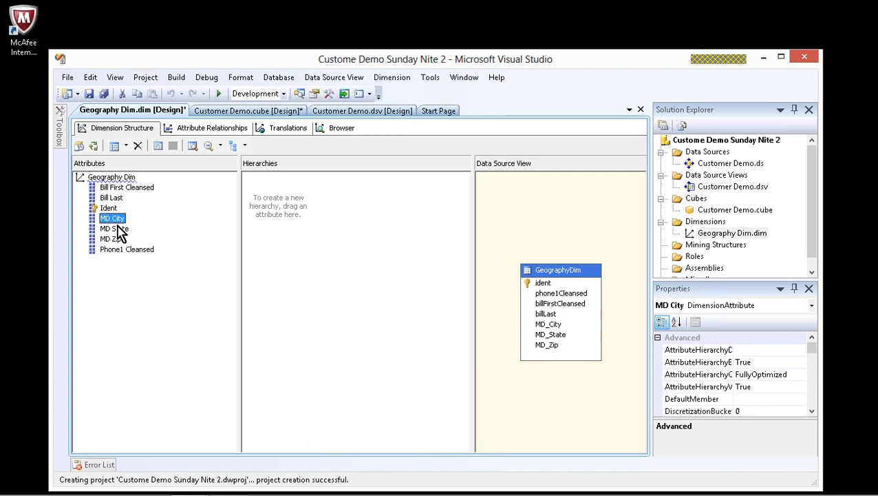
left_click(119, 230)
left_click_drag(207, 204, 275, 200)
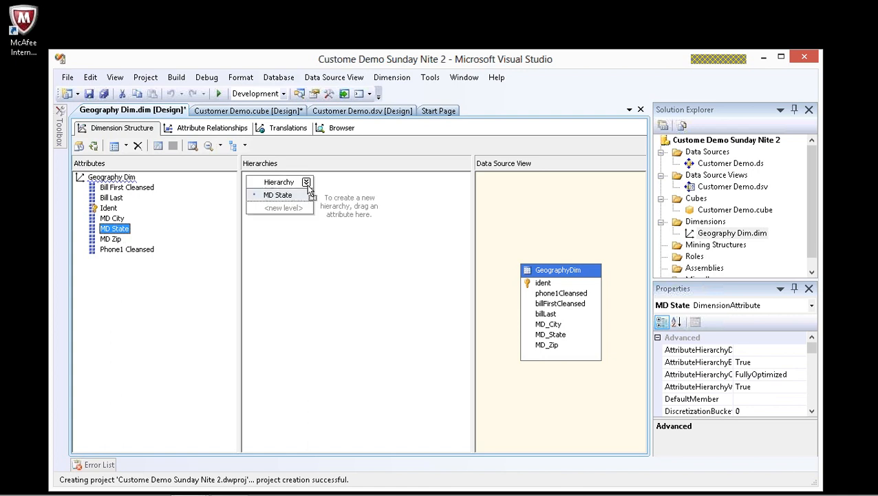
left_click(112, 218)
left_click_drag(113, 222, 282, 214)
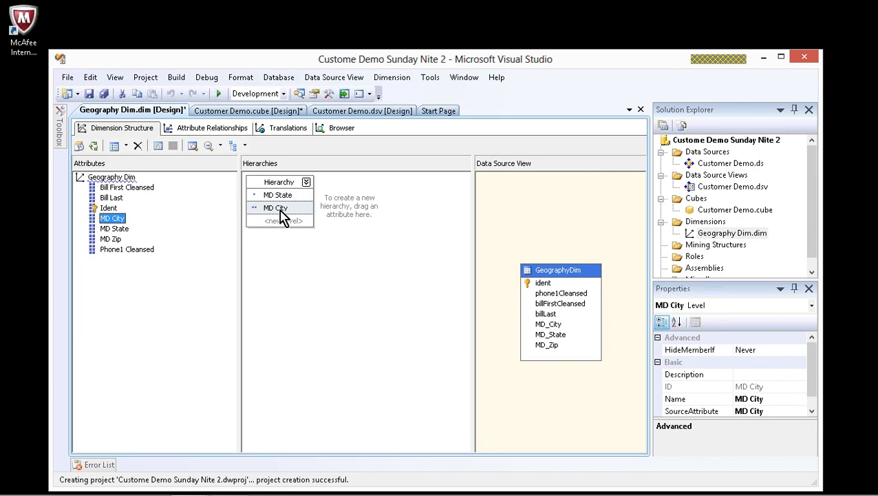
left_click_drag(114, 241, 281, 231)
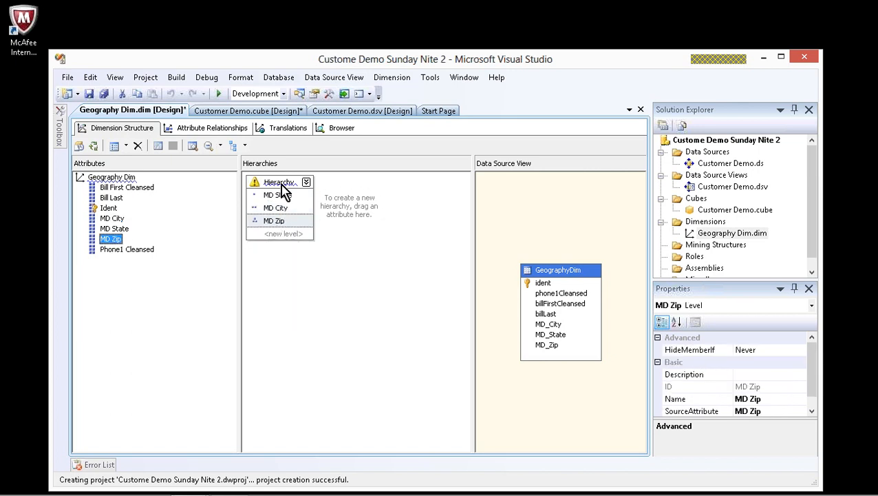
Step: Rename the state, city and zip hierarchy as State_City_Zip
left_click(283, 192)
right_click(284, 190)
left_click(322, 251)
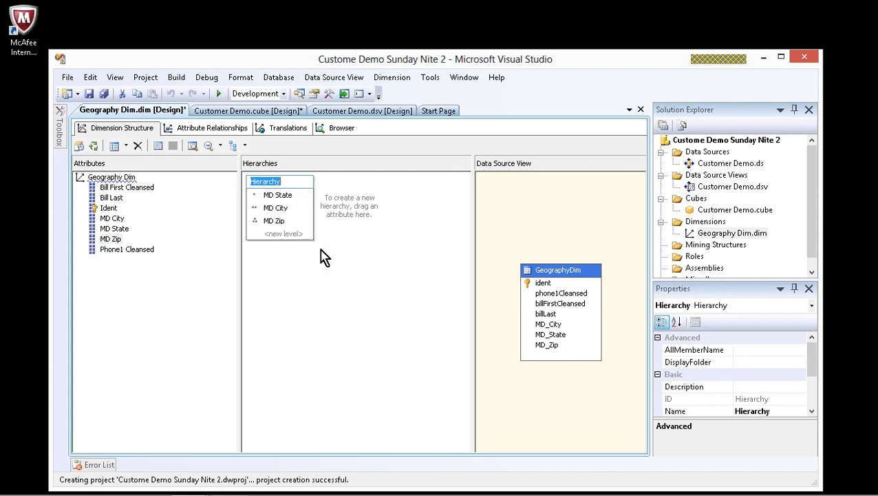
type("Stat")
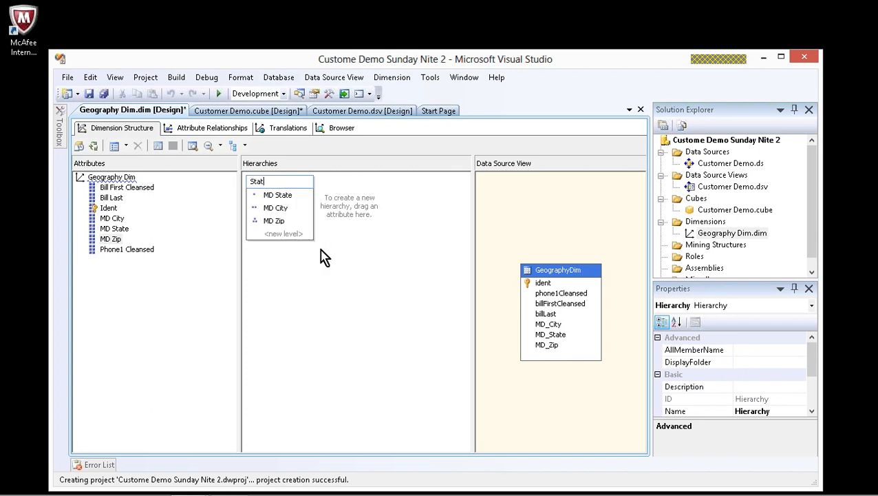
type("e_City_Zip")
left_click(130, 199)
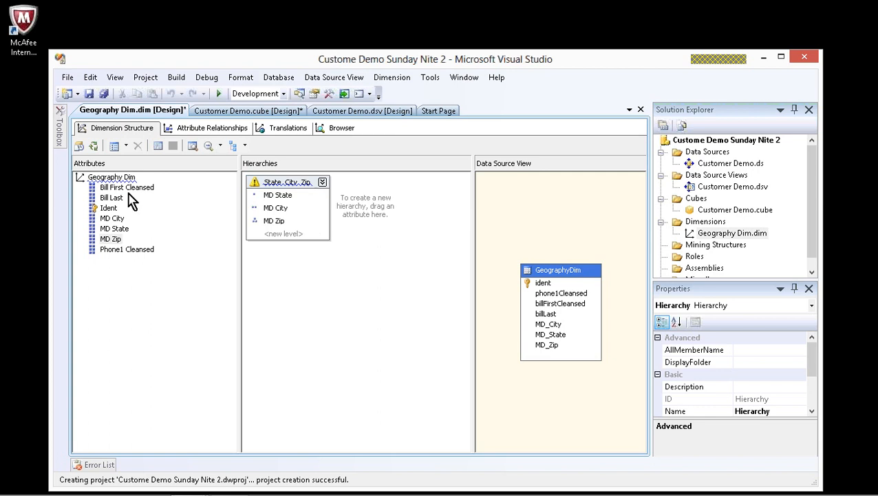
Step: Build a second hierarchy with Bill Last as the top level and Bill First Cleansed below it
left_click_drag(141, 201, 430, 198)
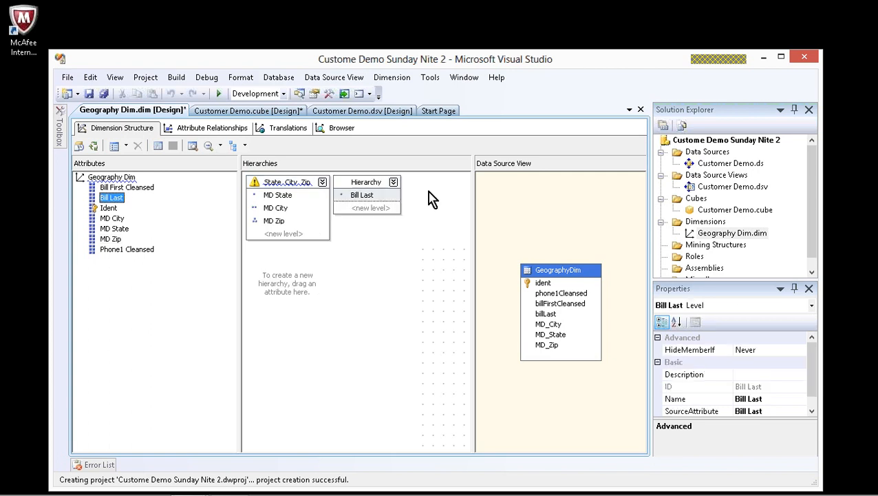
left_click(136, 191)
left_click_drag(136, 196, 370, 196)
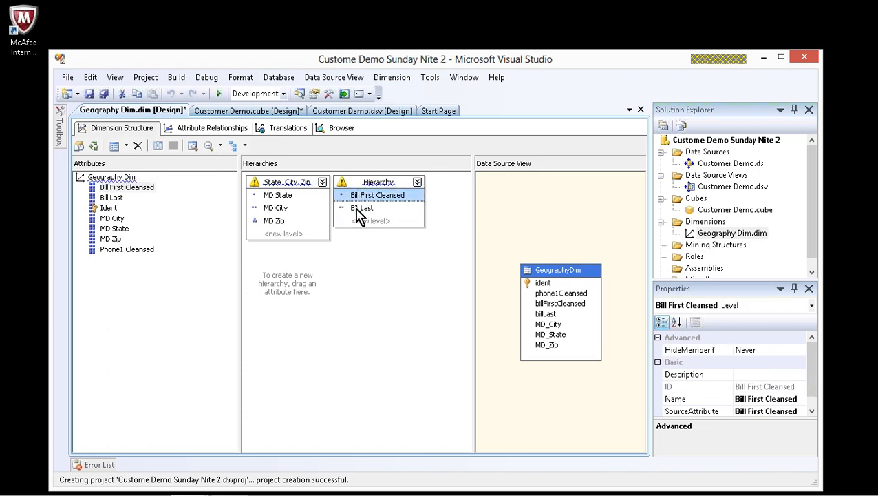
left_click_drag(353, 201, 353, 220)
Step: Rename the hierarchy of Bill Last and Bill First Cleansed as CustomerName
left_click(378, 187)
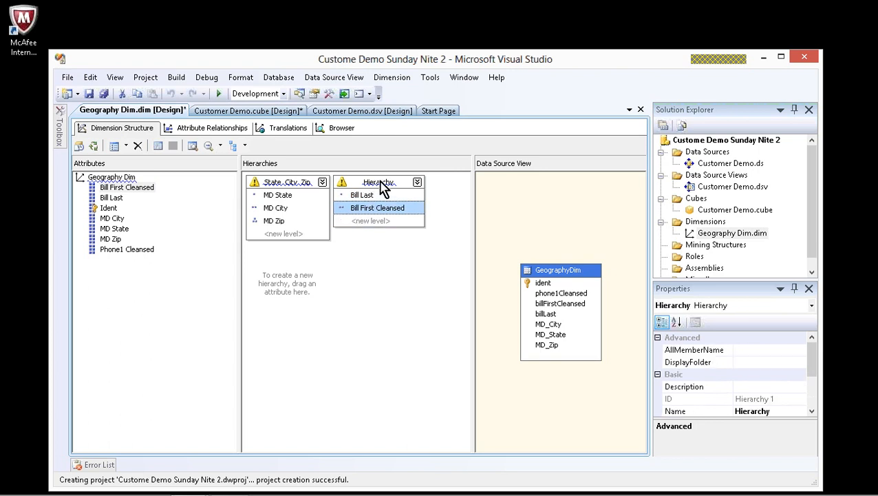
right_click(381, 183)
left_click(406, 250)
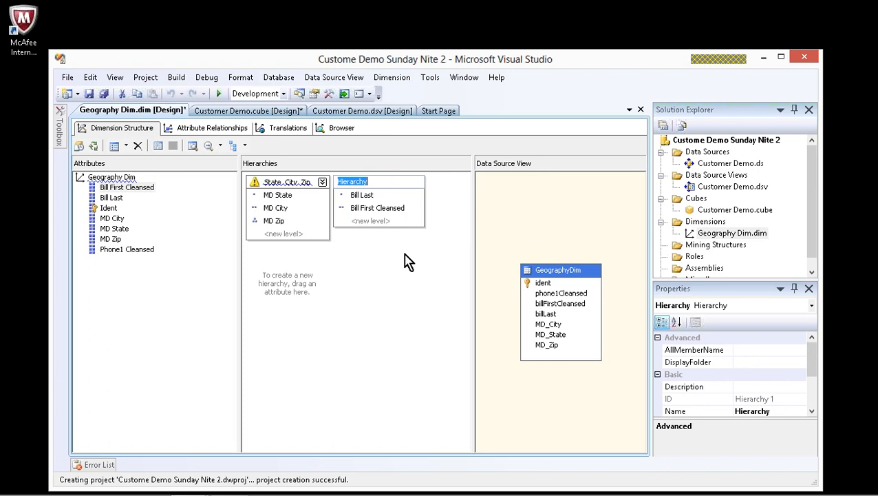
type("Cust")
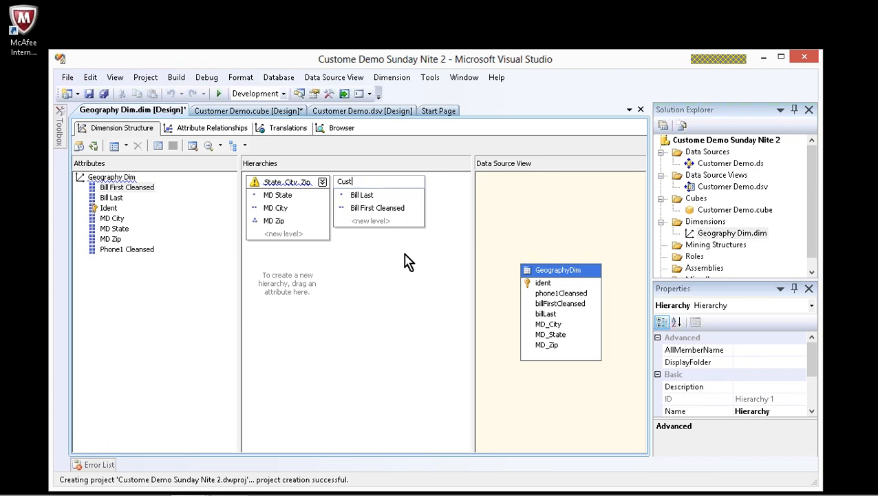
type("omerName")
left_click(355, 346)
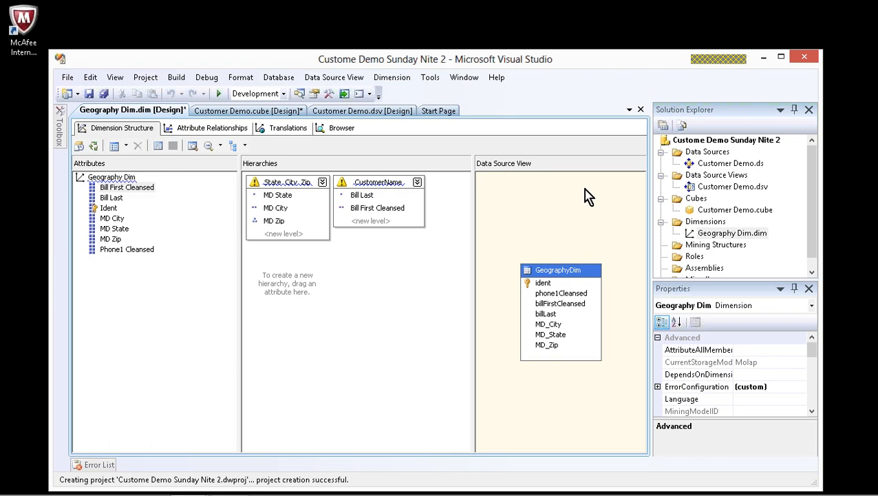
Step: Build the Custome Demo Sunday Nite 2 project
left_click(181, 79)
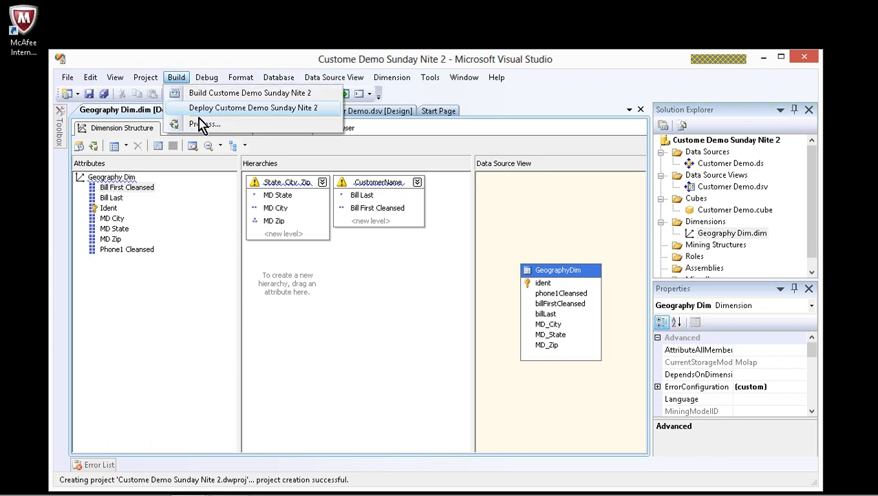
left_click(199, 94)
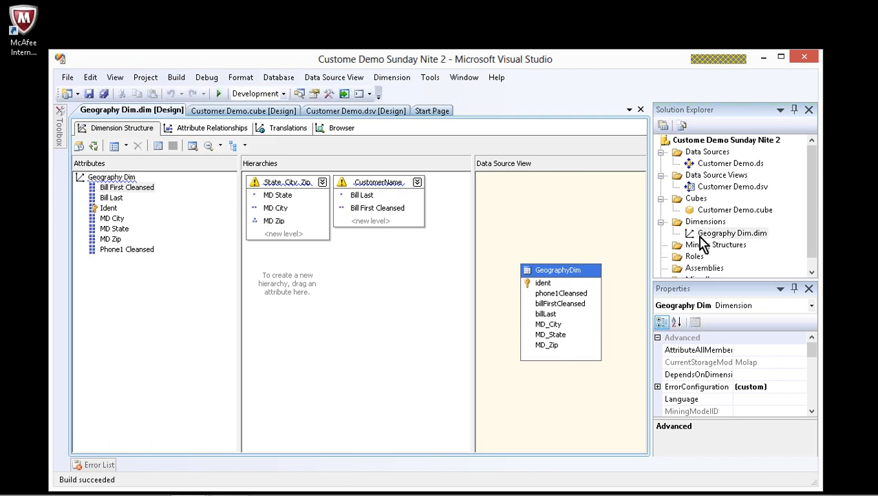
Step: Deploy the project to the server and run a full process of the Customer Demo cube
left_click(691, 200)
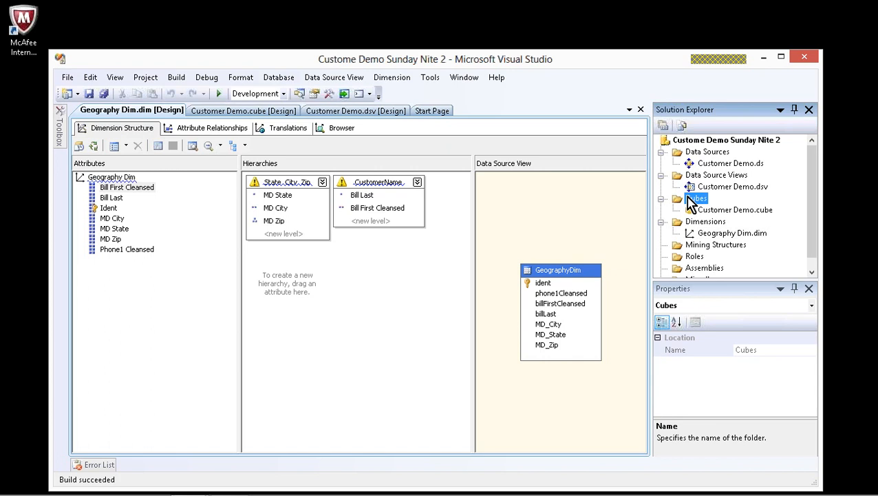
left_click(691, 210)
right_click(690, 211)
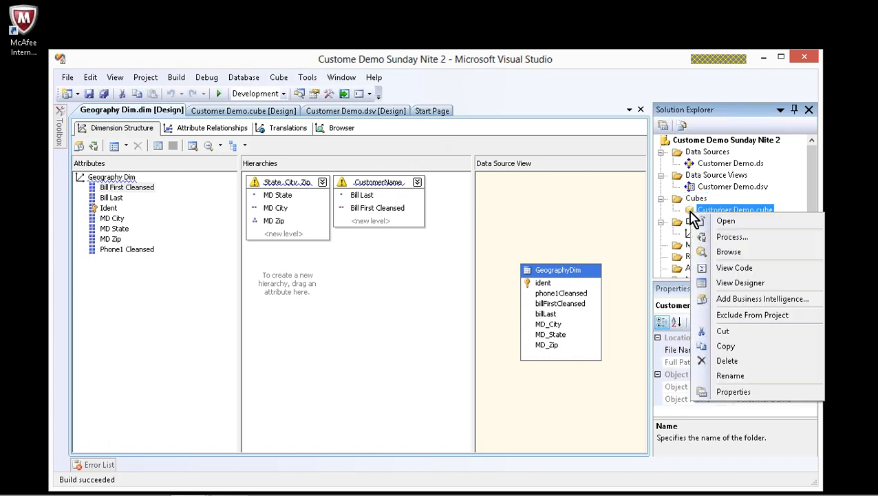
left_click(713, 237)
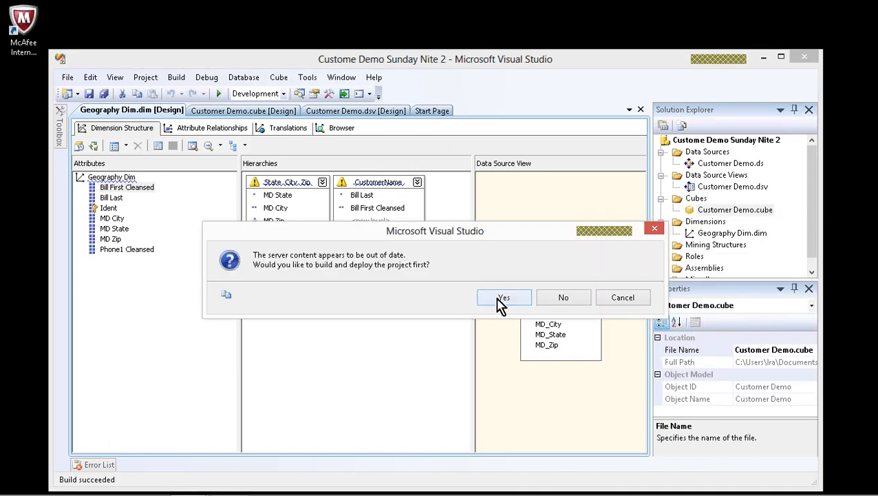
left_click(500, 303)
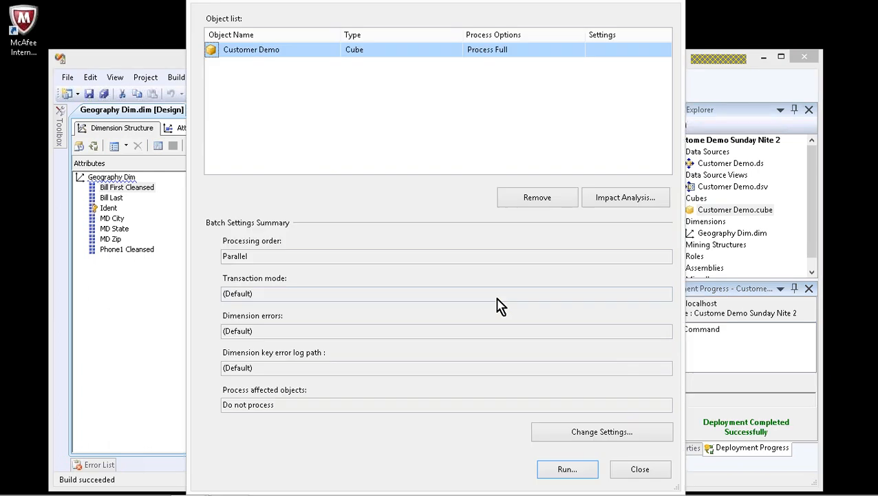
left_click(560, 470)
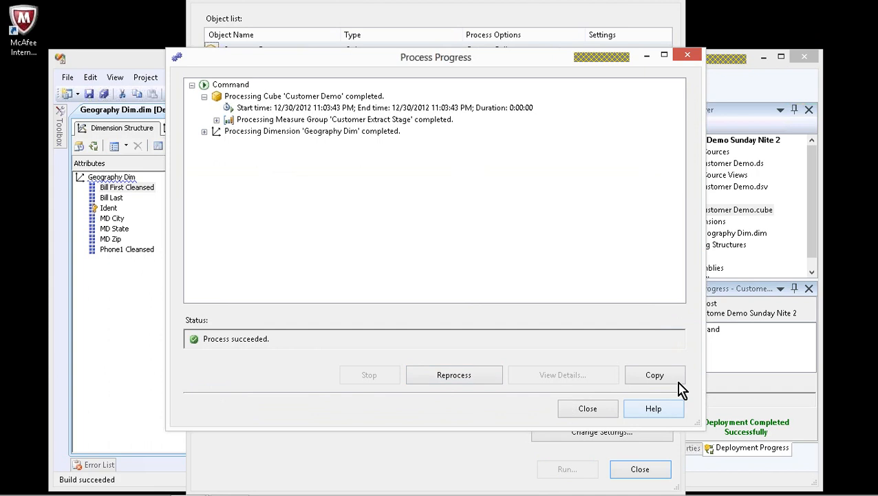
left_click(606, 413)
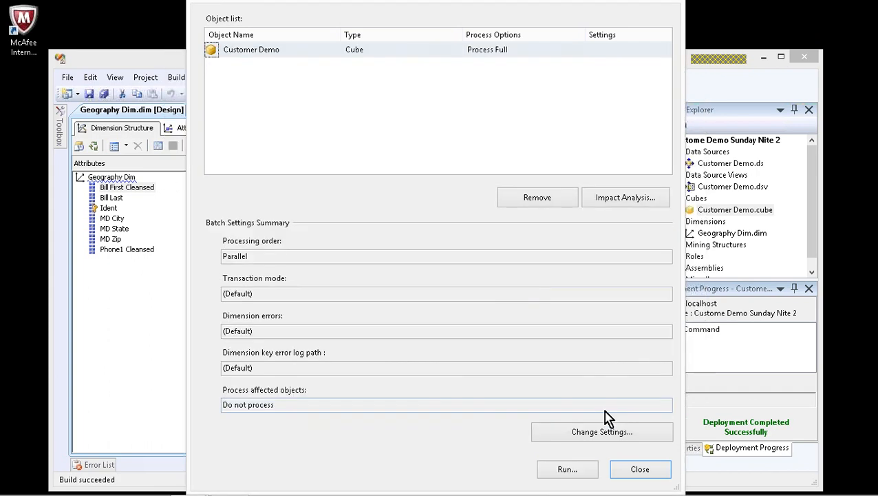
left_click(637, 470)
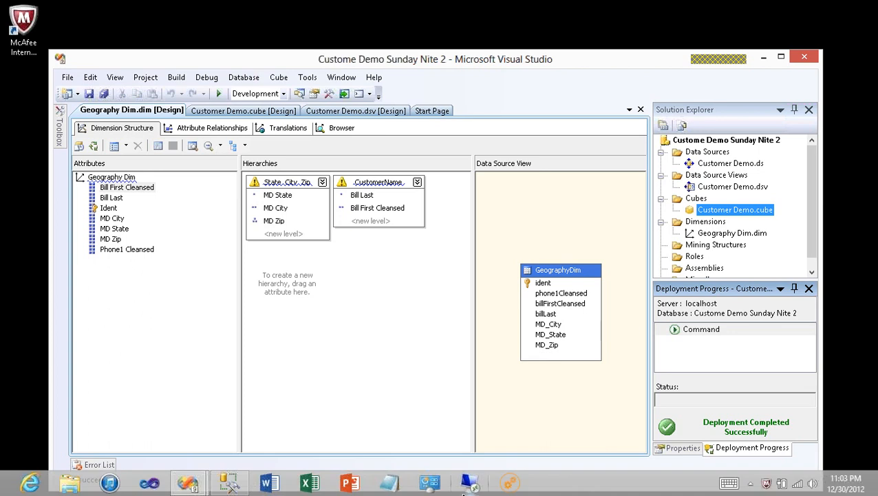
Step: Switch to SQL Server Management Studio, refresh the Analysis Services databases and expand the cubes of Custome Demo Sunday Nite 2
left_click(232, 485)
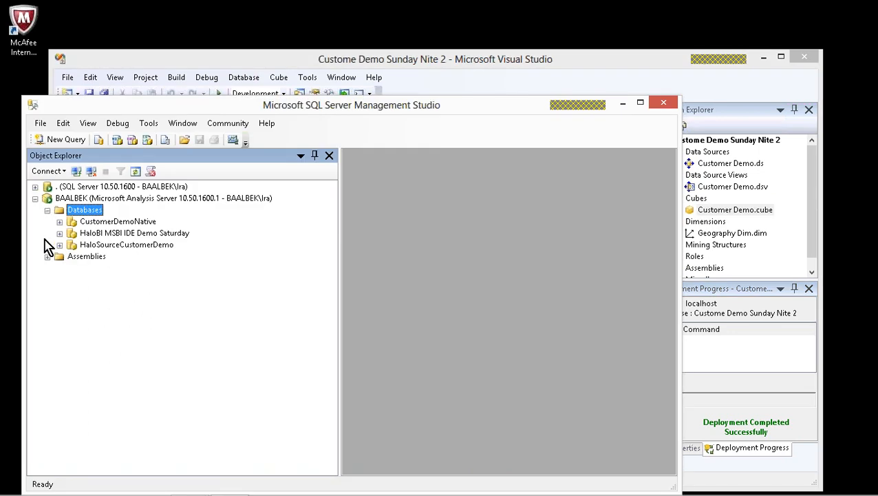
right_click(61, 206)
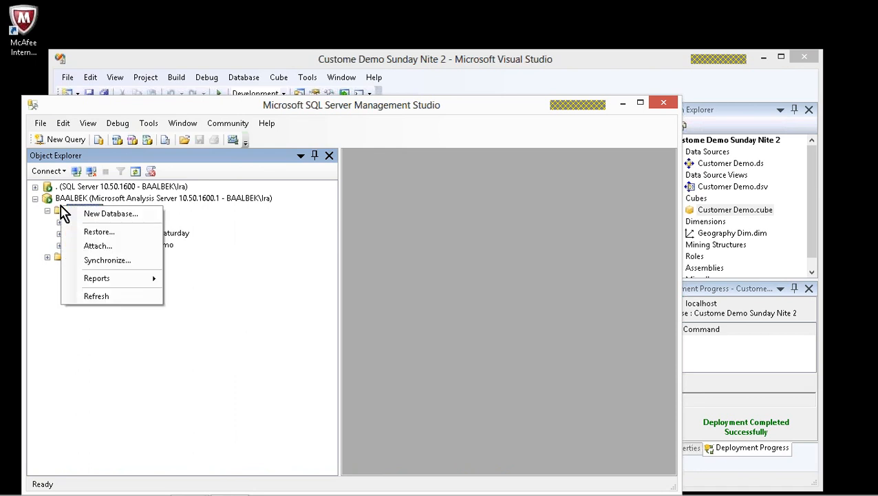
left_click(96, 296)
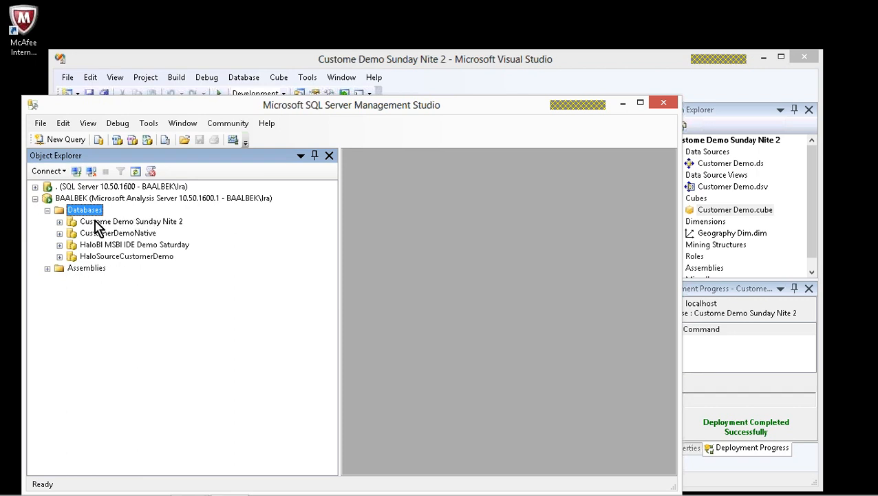
left_click(60, 222)
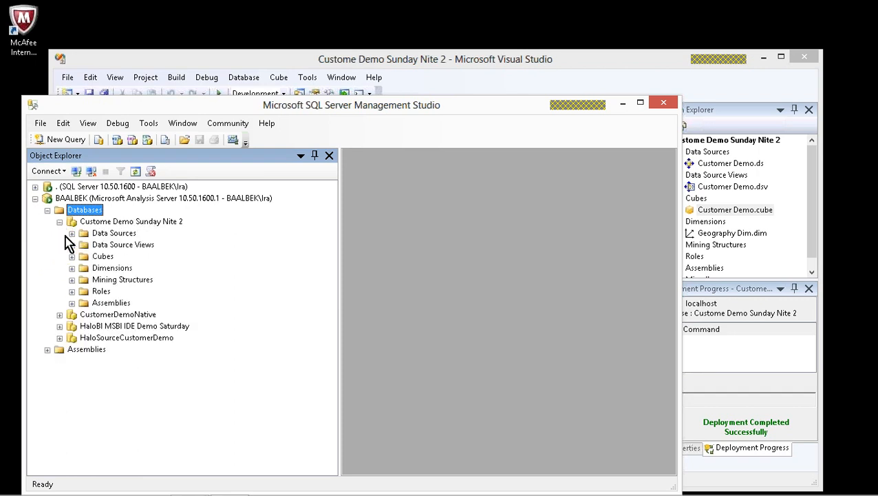
left_click(71, 256)
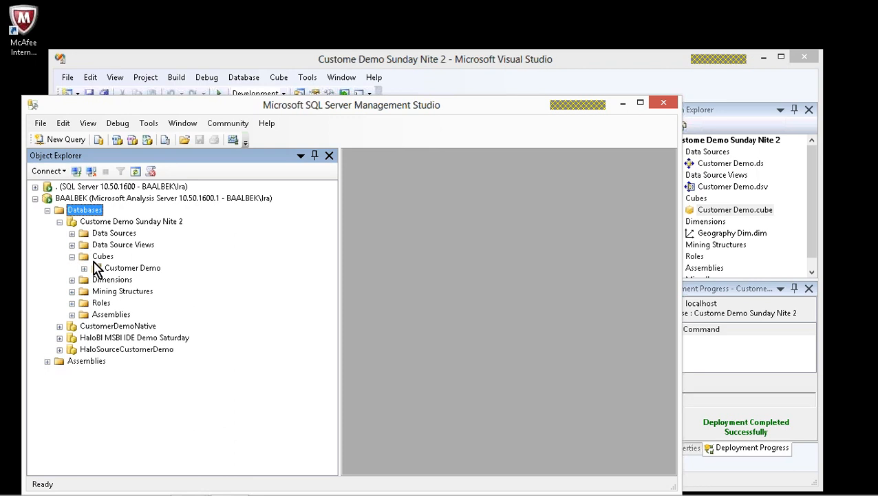
Step: Browse the deployed Customer Demo cube
right_click(98, 259)
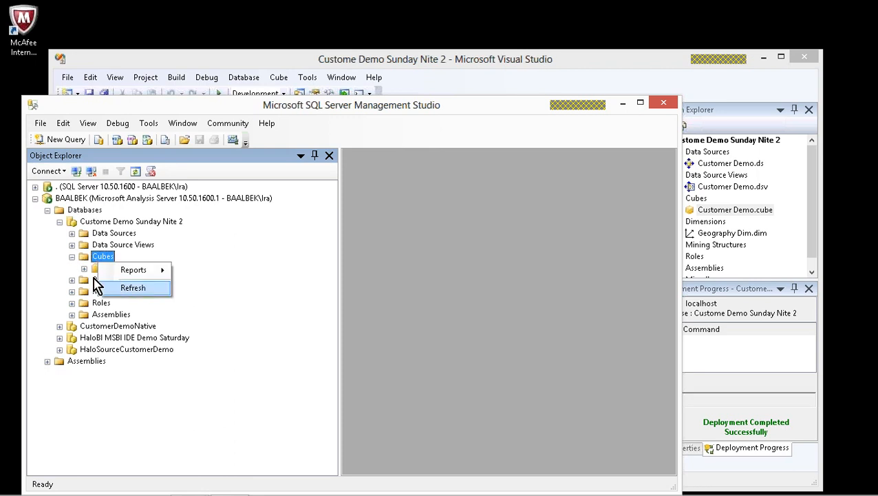
left_click(97, 270)
right_click(97, 272)
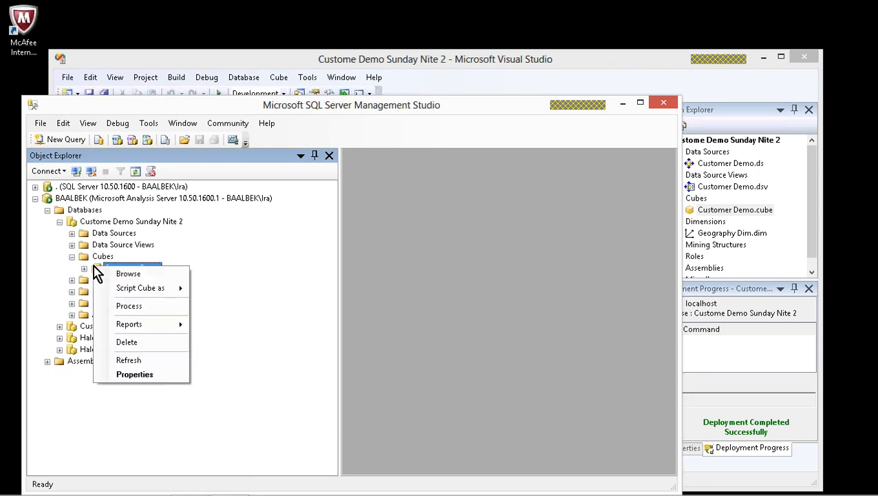
left_click(121, 273)
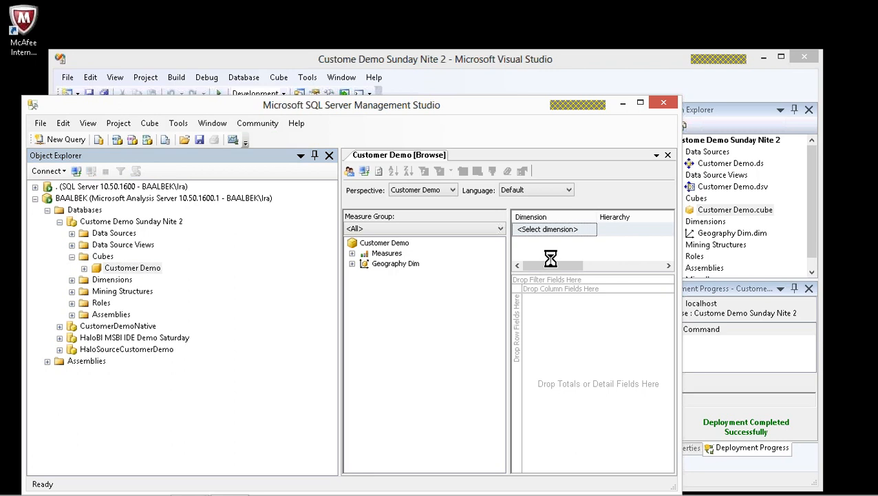
Step: Examine the cube's Customer Extract Stage measures and the CustomerName and State_City_Zip hierarchies of Geography Dim
left_click(353, 253)
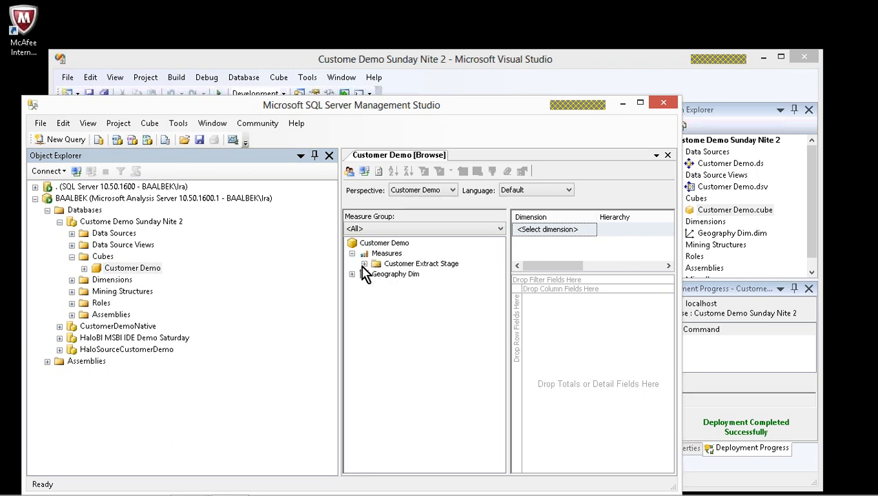
left_click(364, 263)
left_click(353, 283)
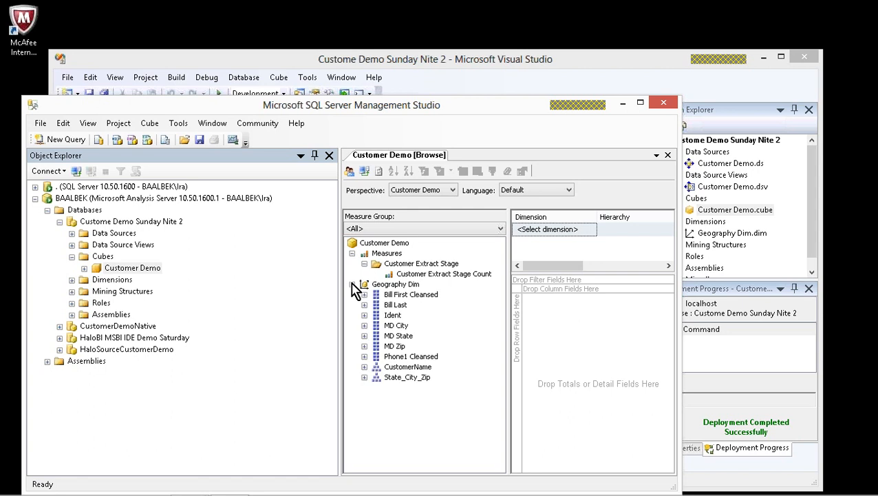
left_click(364, 366)
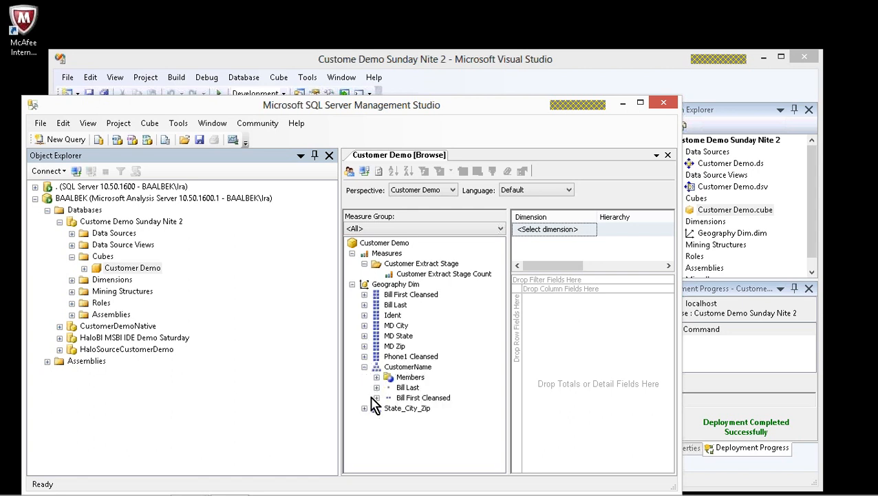
left_click(364, 408)
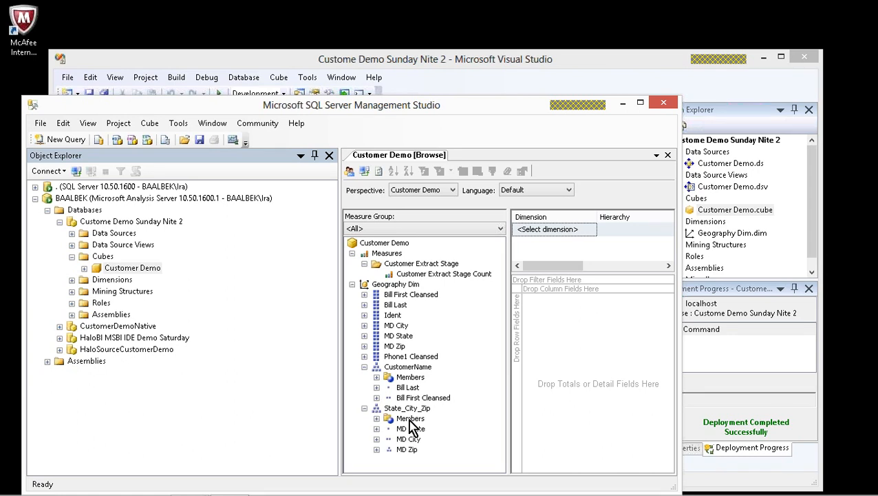
Step: Minimize the open windows, switch to Excel and make its blank workbook window taller
left_click(624, 103)
left_click(766, 59)
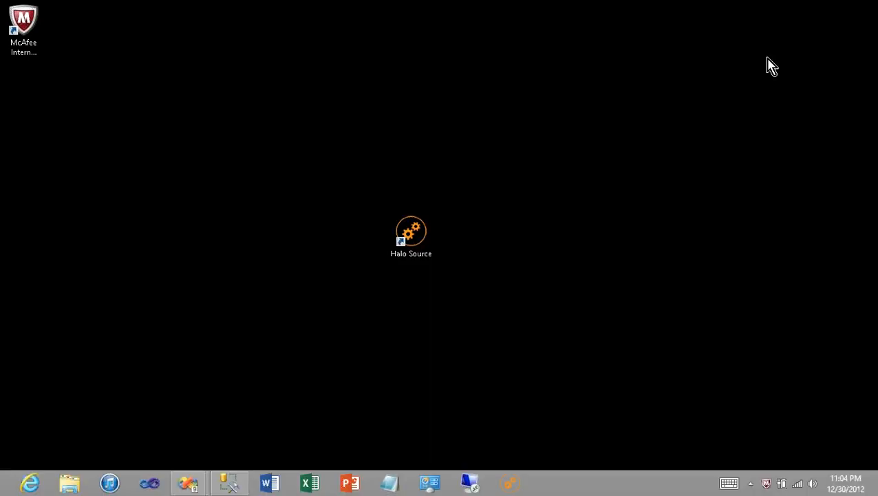
left_click(318, 485)
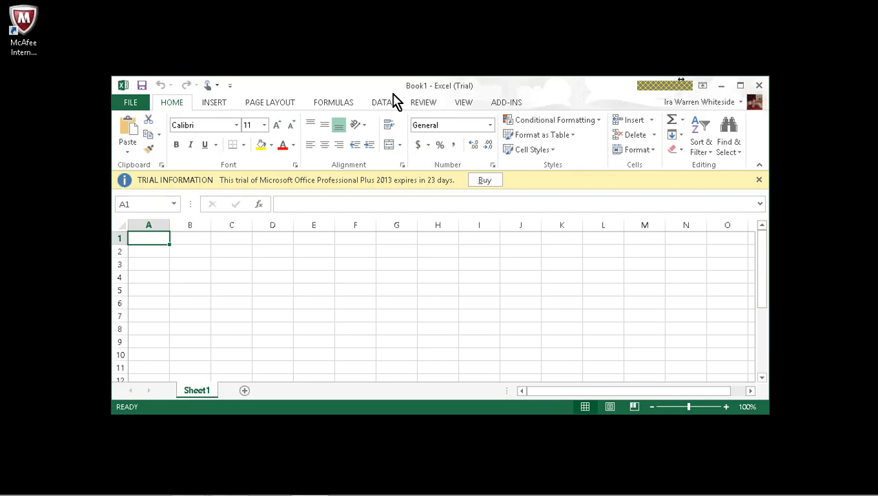
left_click_drag(716, 413, 716, 460)
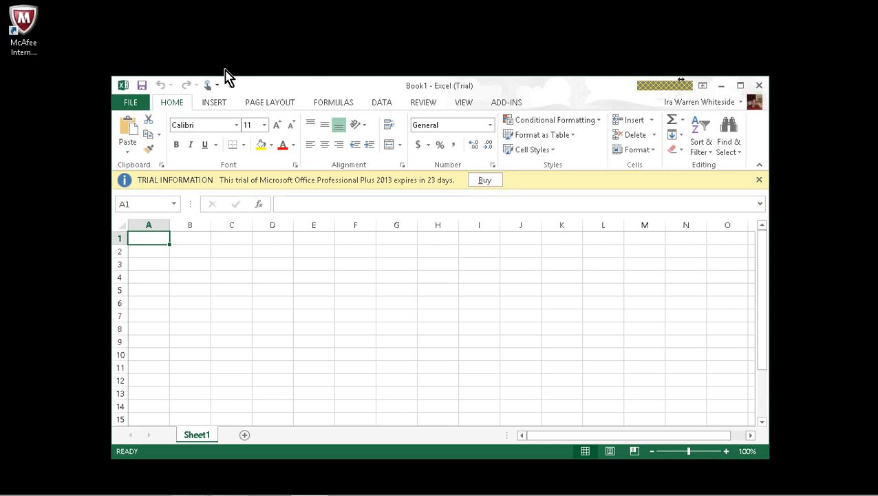
Step: Start an external data connection to Analysis Services on server BAALBEK using Windows Authentication
left_click(391, 104)
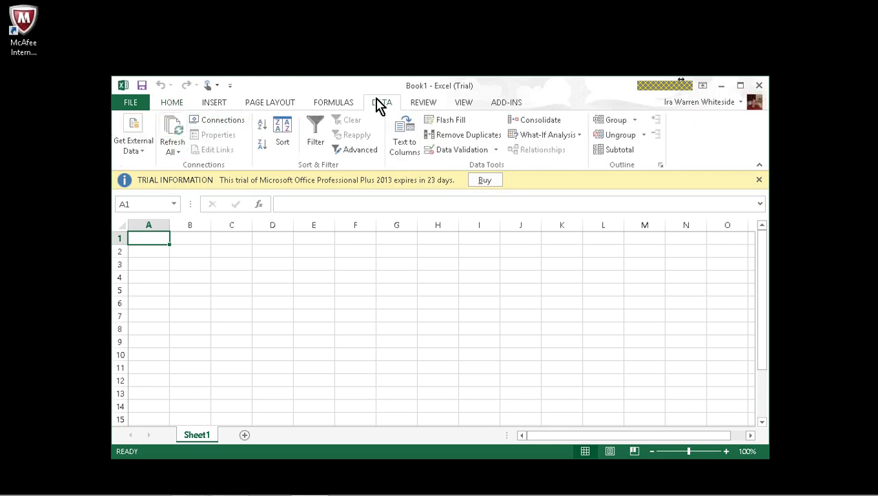
left_click(145, 151)
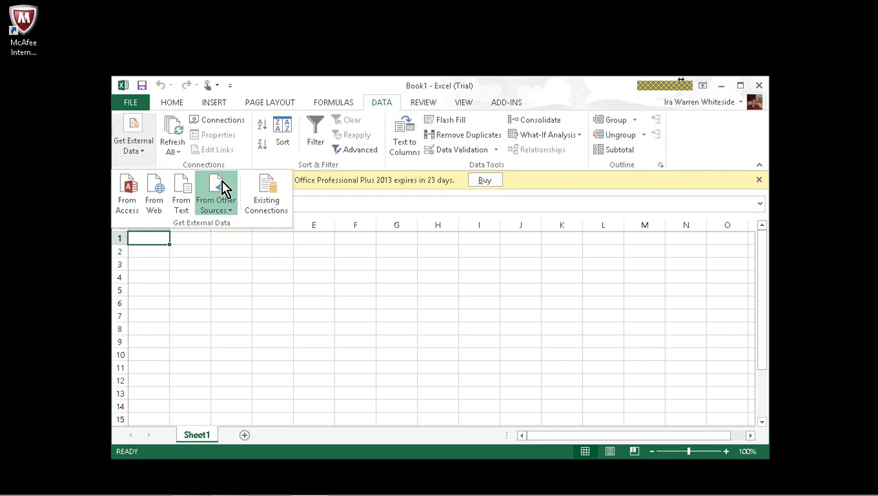
left_click(217, 209)
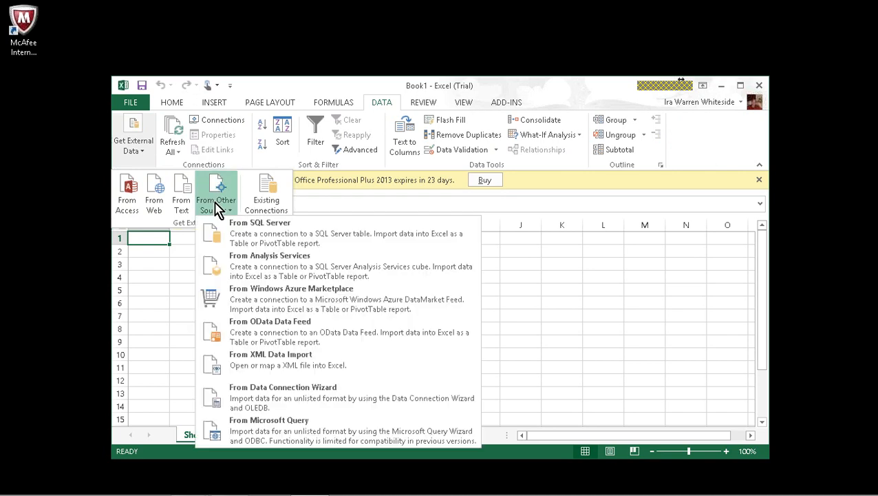
left_click(287, 262)
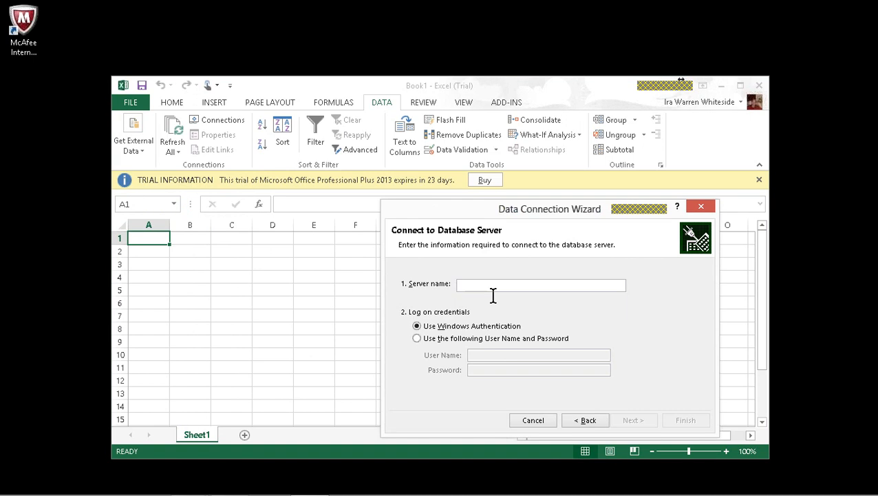
type("BAALBEK")
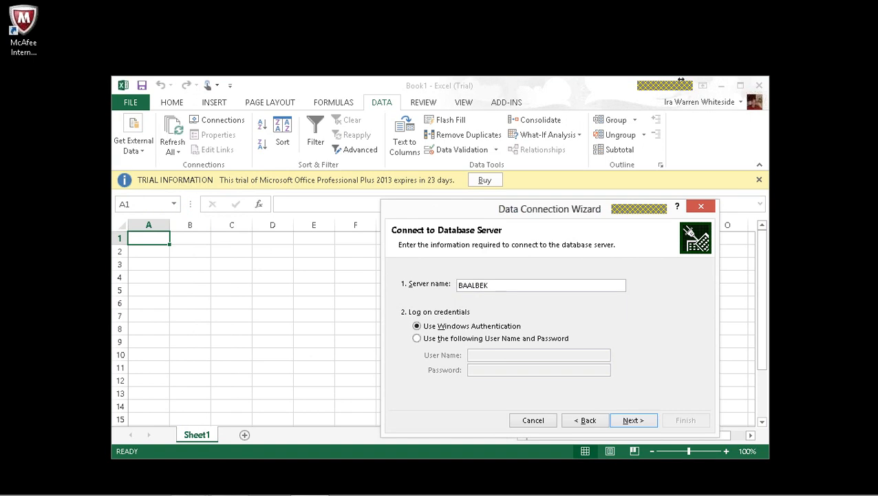
left_click(632, 418)
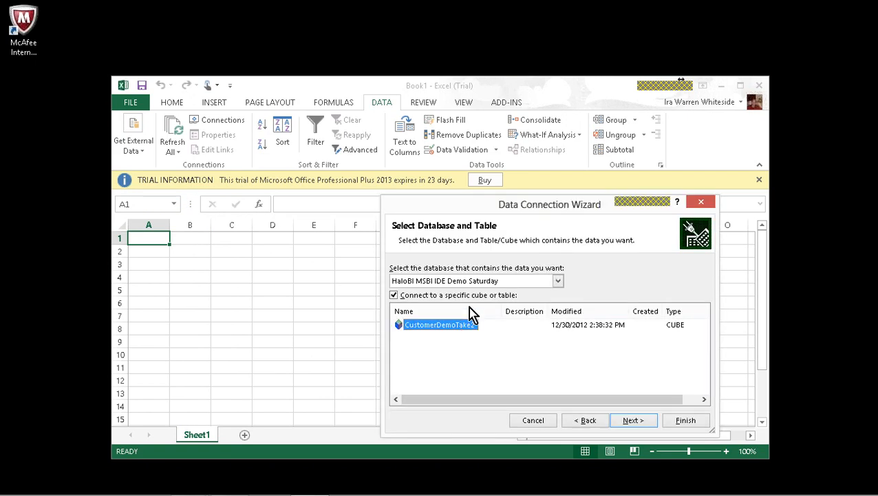
Step: Select the Customer Demo cube of the Custome Demo Sunday Nite 2 database and save the data connection file
left_click(560, 286)
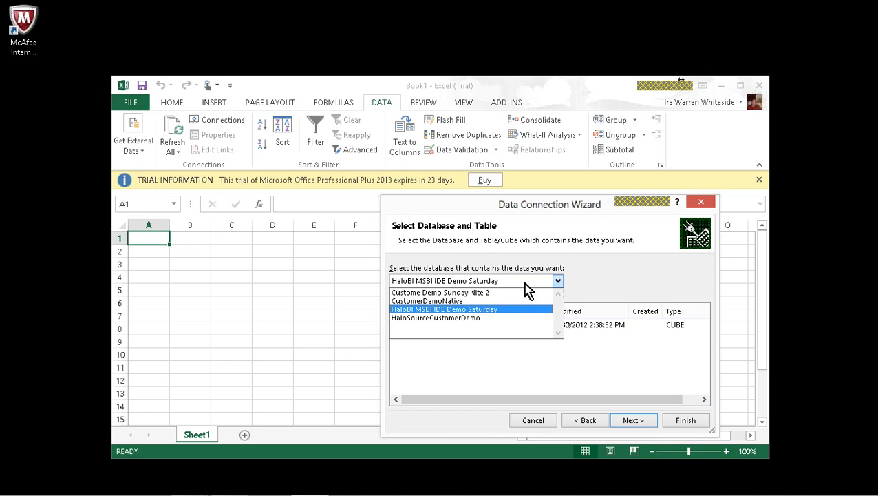
left_click(499, 290)
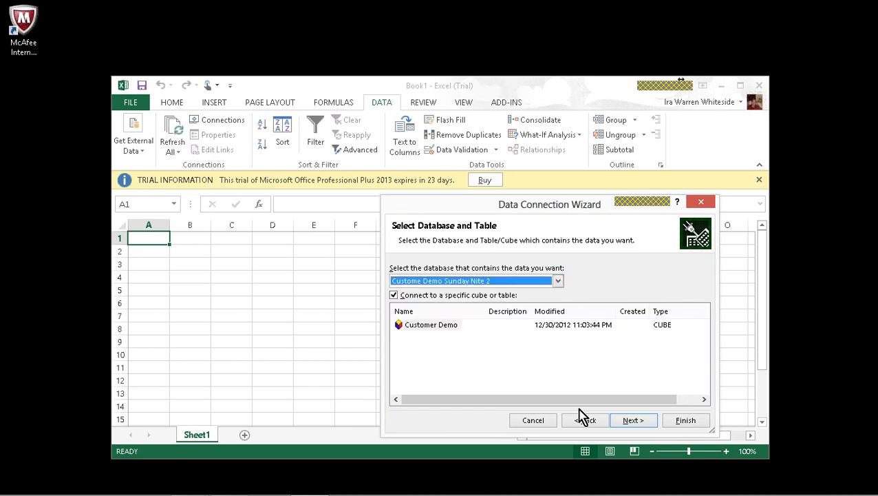
left_click(629, 422)
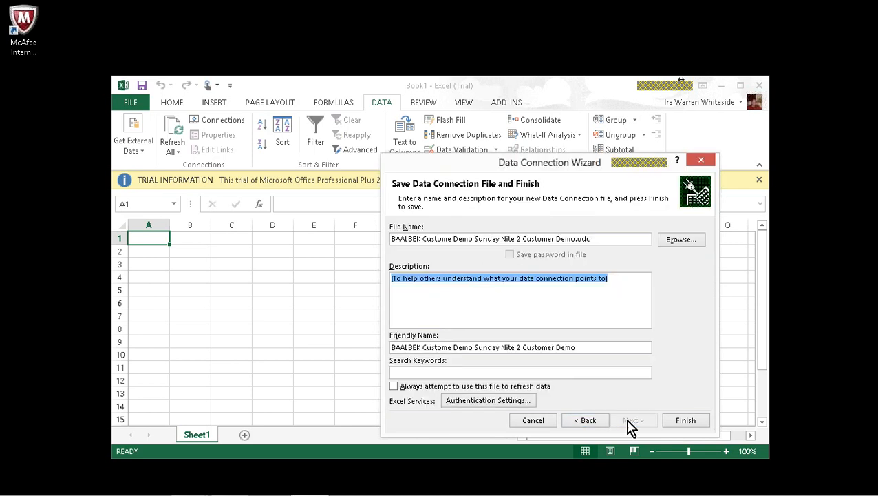
left_click(684, 421)
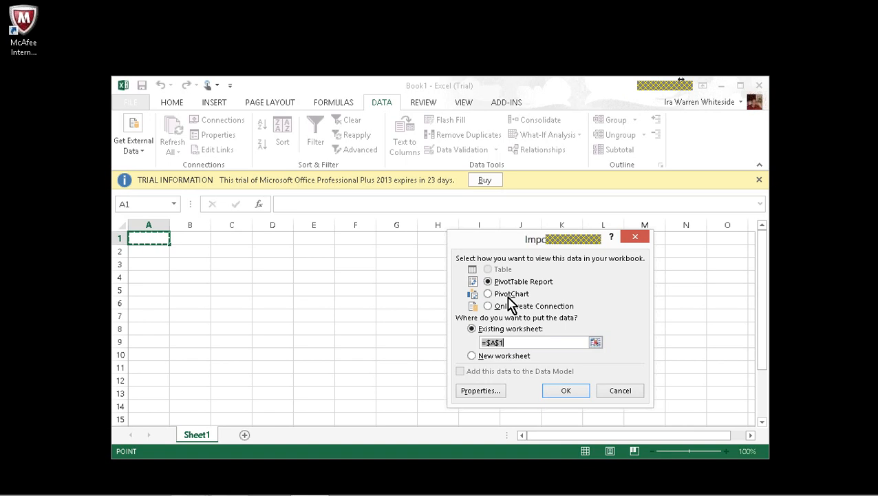
Step: Import the cube data as a PivotTable Report at cell A1 of the existing worksheet
left_click(566, 389)
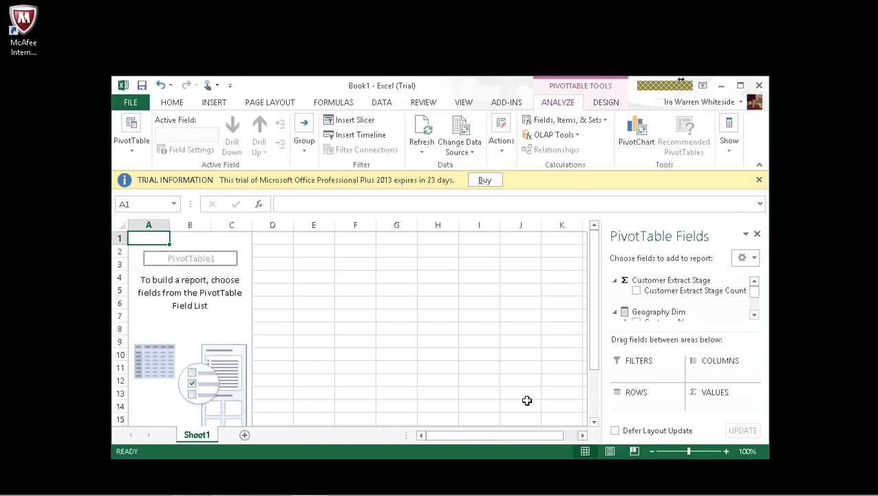
scroll(455, 346, "down", 4)
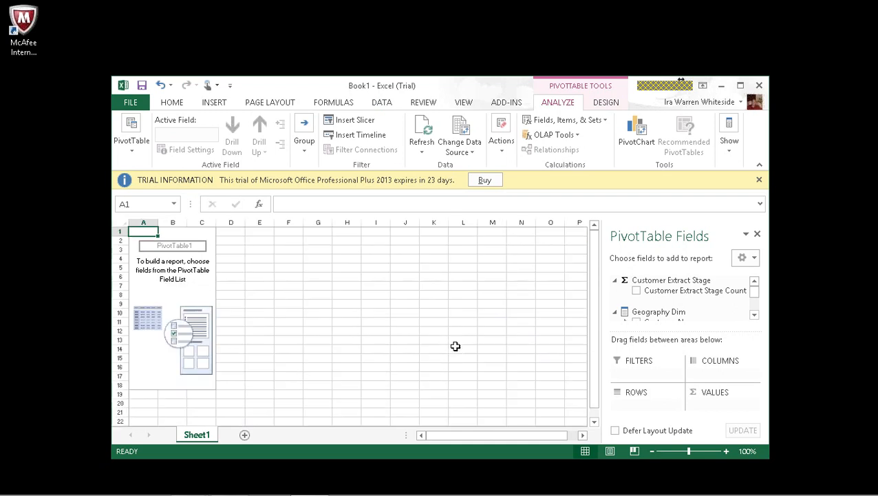
scroll(409, 333, "up", 4)
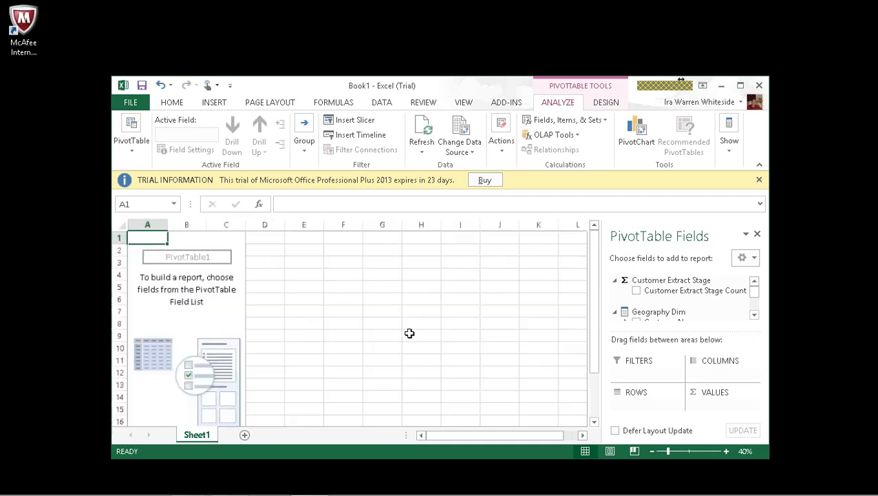
Step: Maximize the workbook window and add Customer Extract Stage Count to the PivotTable values
scroll(410, 333, "down", 1)
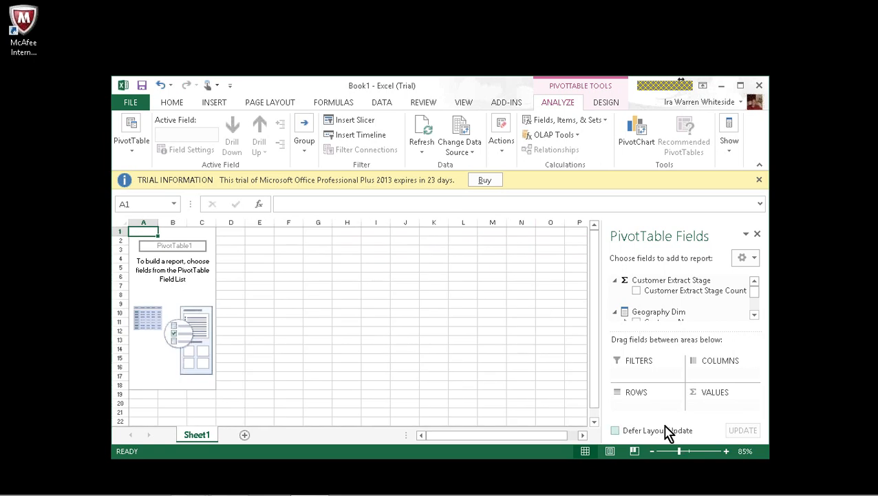
left_click(740, 85)
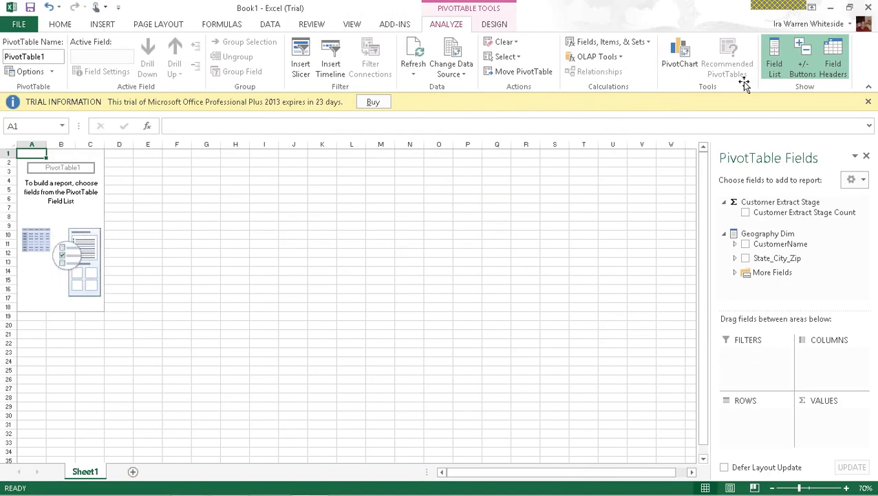
left_click(747, 214)
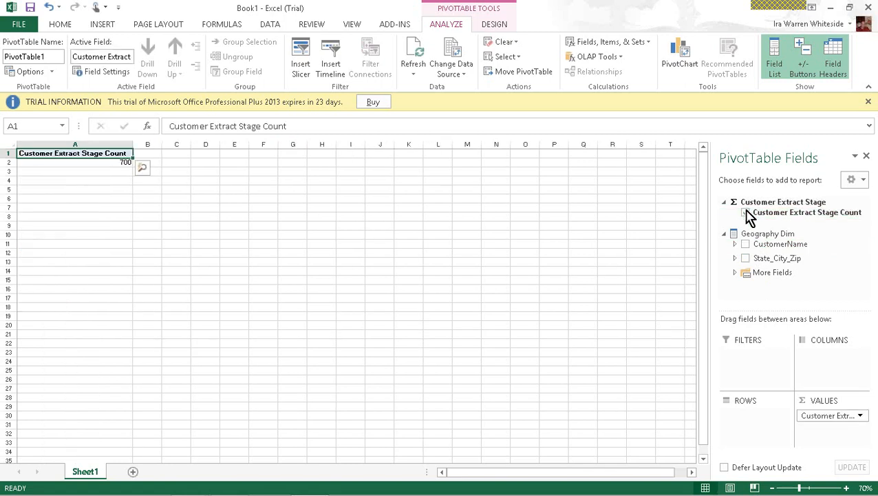
Step: Break the count down by the CustomerName hierarchy and expand the first last name in the rows
left_click(746, 245)
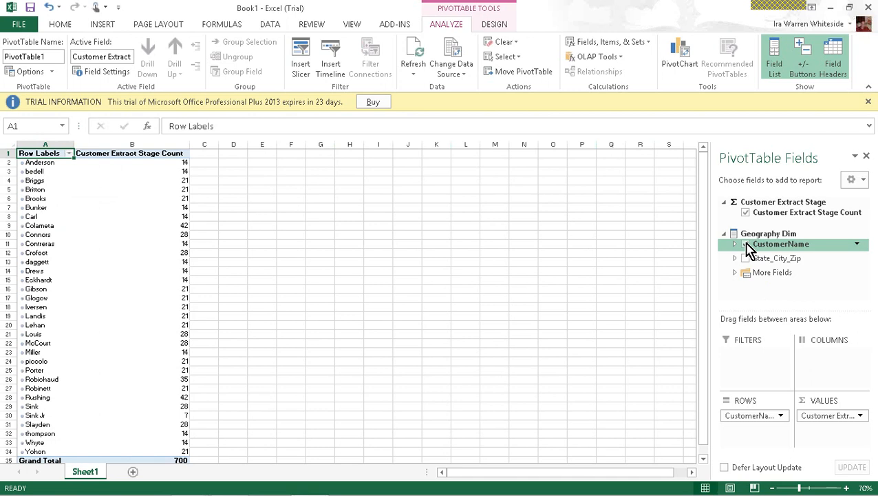
scroll(82, 193, "up", 4)
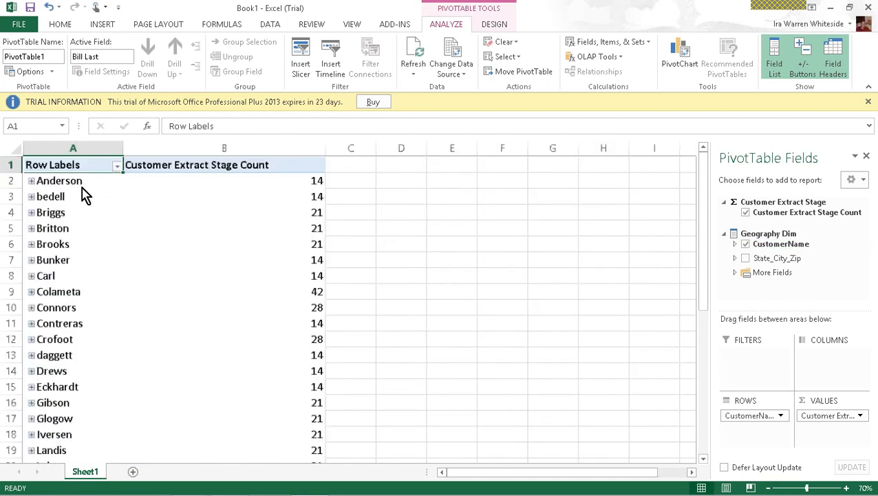
scroll(81, 194, "up", 6)
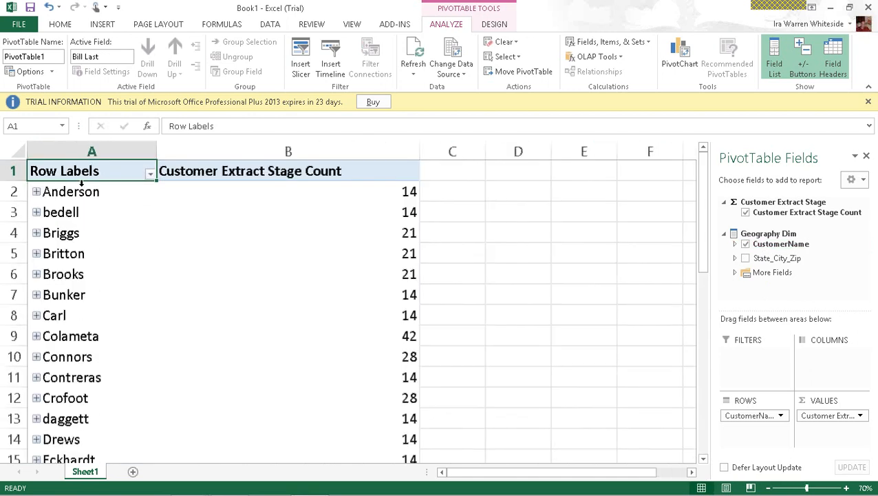
left_click(37, 192)
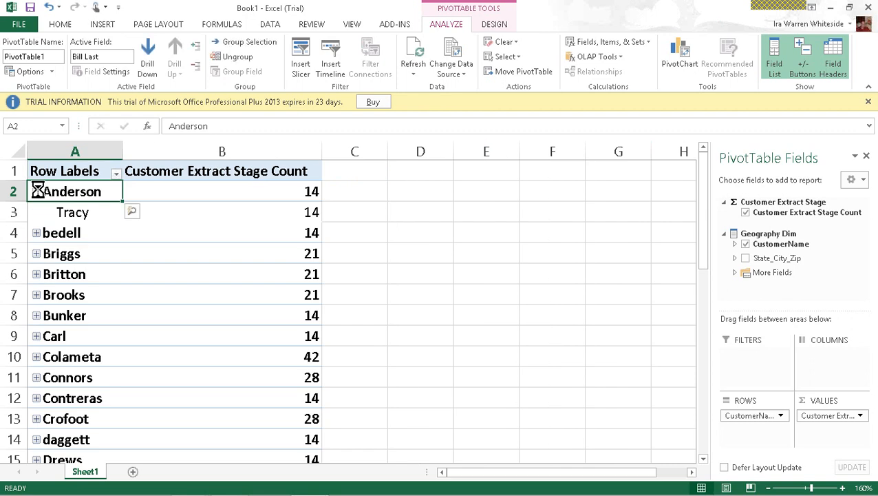
scroll(676, 368, "down", 2)
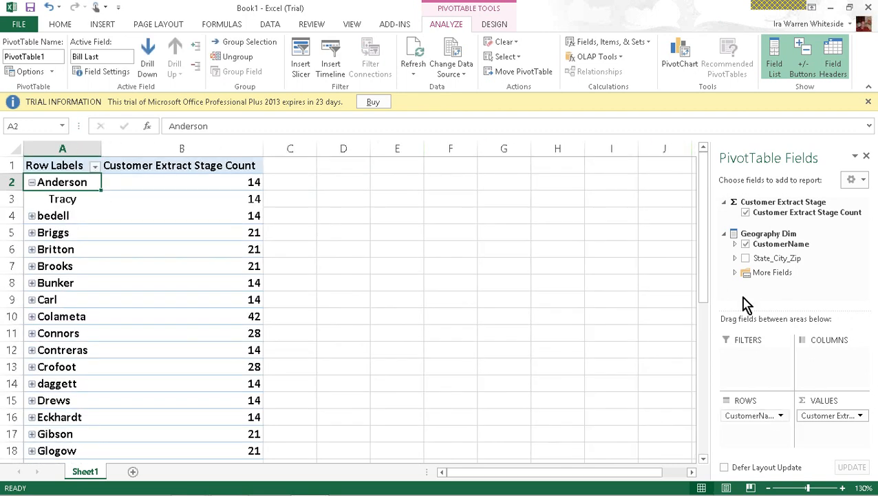
Step: Replace the CustomerName rows with State_City_Zip and drill into the AK and AZ states
left_click(746, 258)
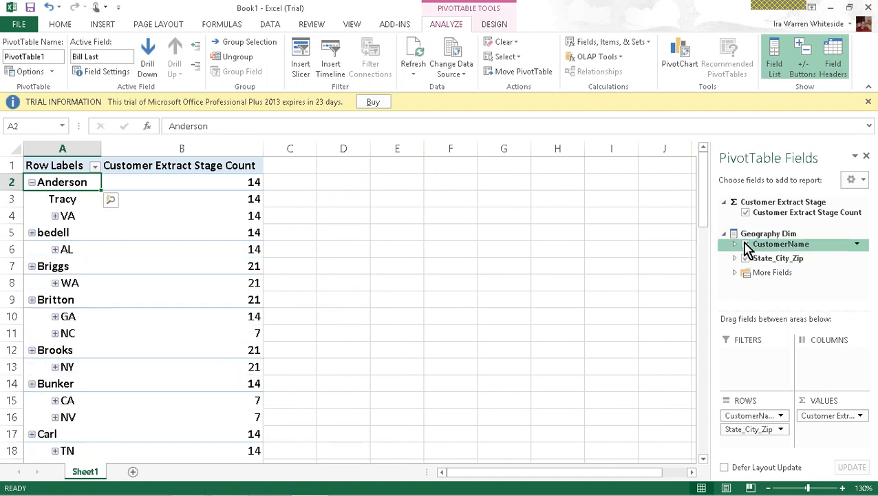
left_click(746, 244)
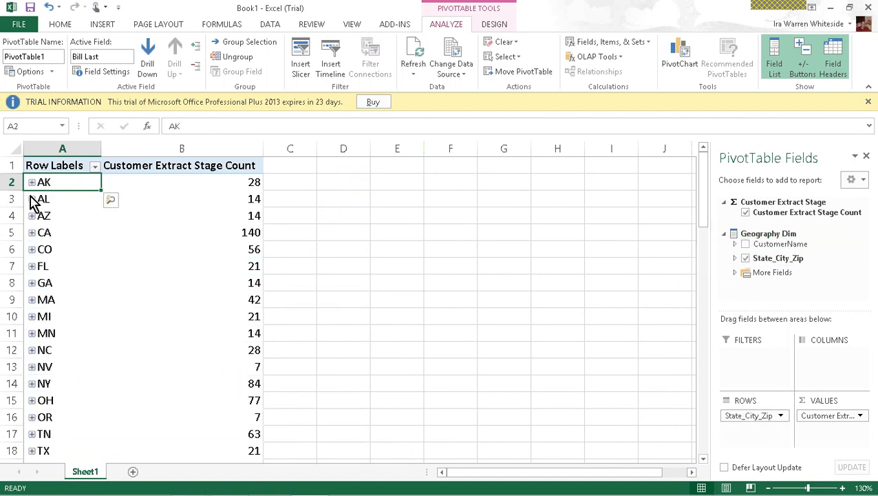
left_click(31, 182)
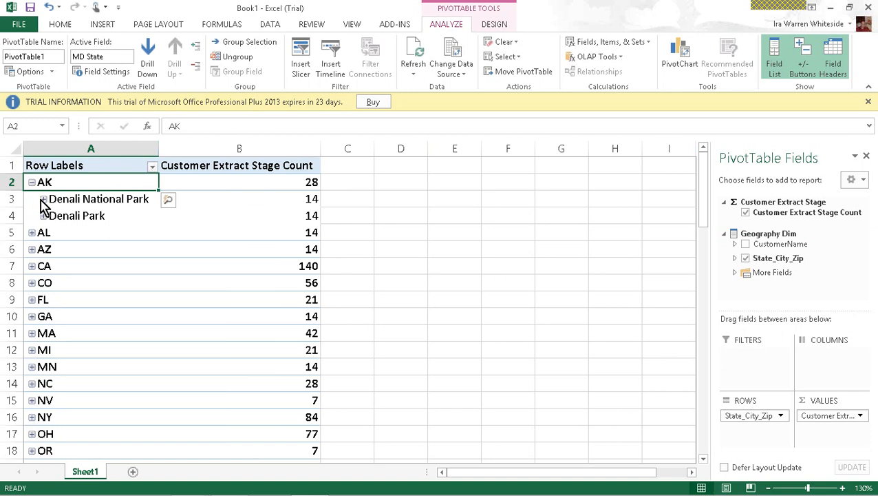
left_click(43, 199)
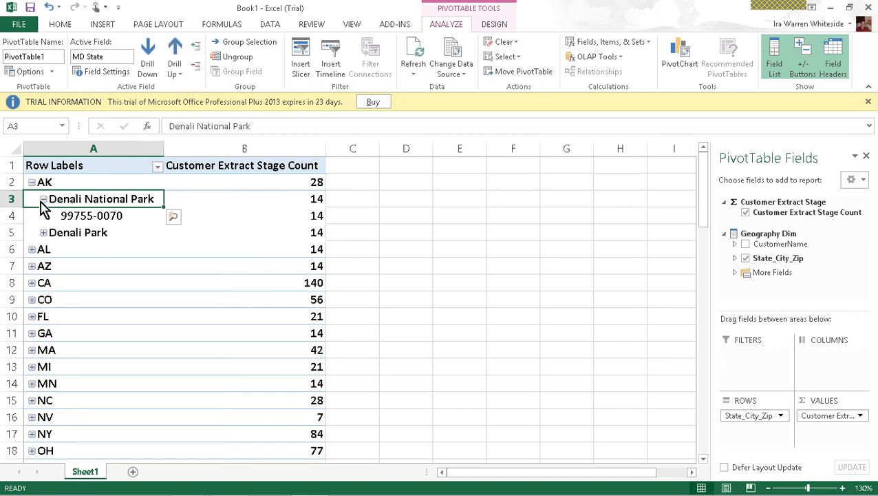
left_click(33, 182)
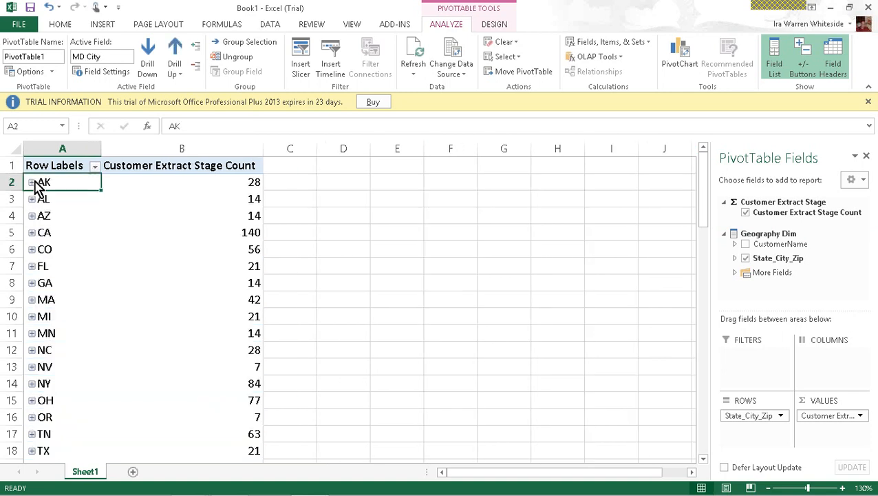
left_click(32, 216)
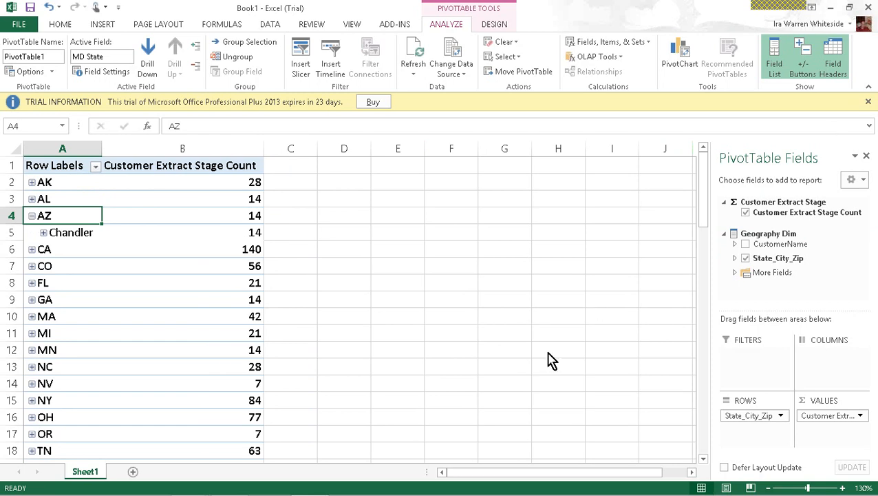
Step: Leave Excel, launch Halo Source and open the recent project CustomerDemoTake2Sunday.iqp
mouse_move(475, 490)
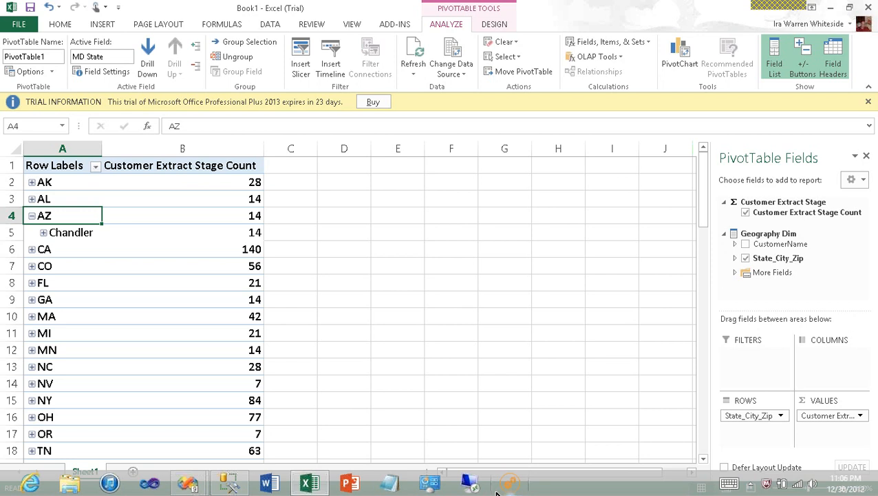
right_click(313, 483)
left_click(311, 452)
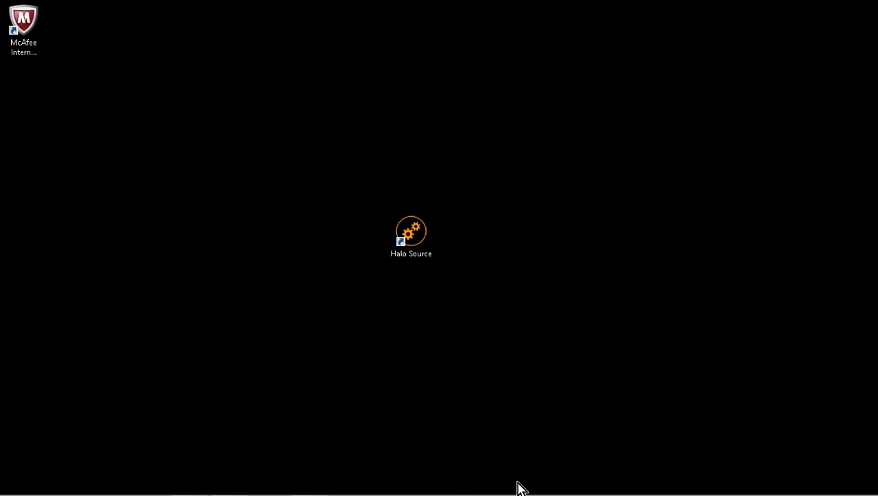
mouse_move(521, 490)
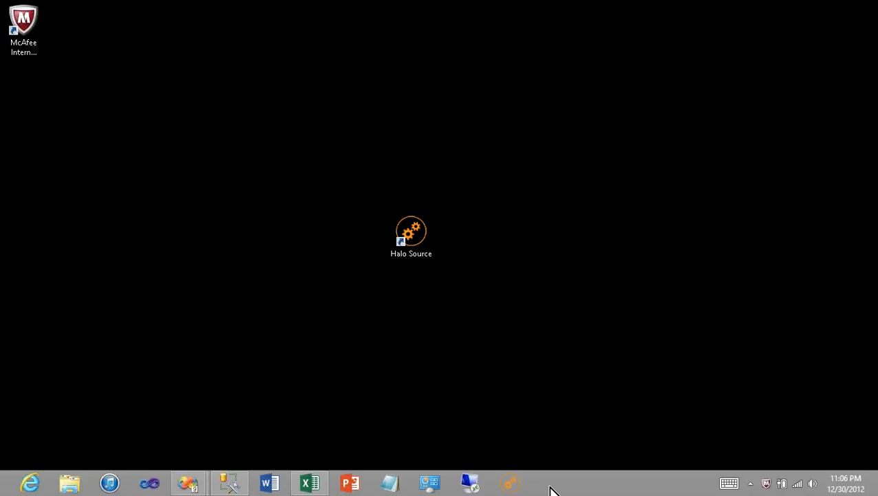
left_click(512, 486)
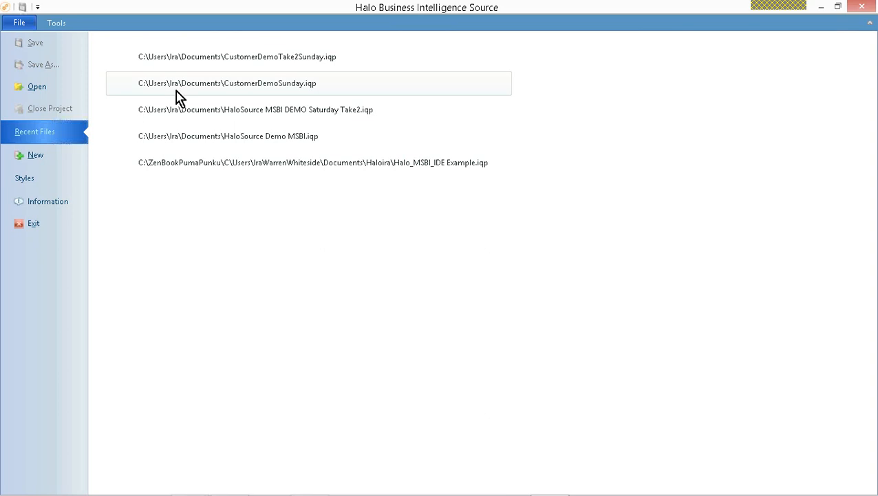
left_click(253, 67)
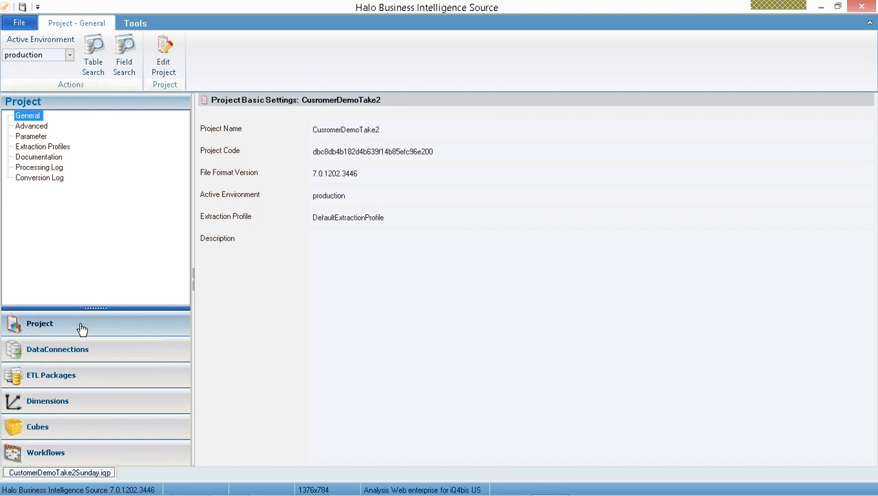
Step: Examine the project's data connections and its ETL package down to the fields of the ABI_PCCustomerCleansedPhoneDedupe table
left_click(83, 352)
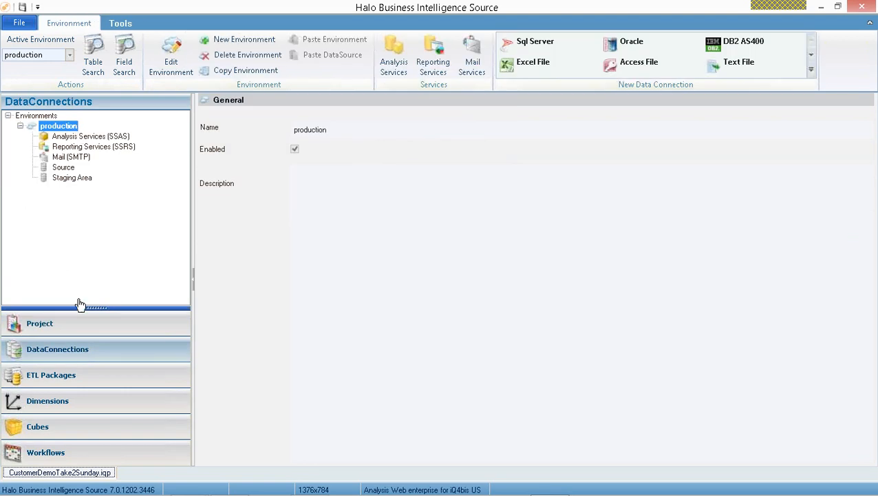
left_click(88, 374)
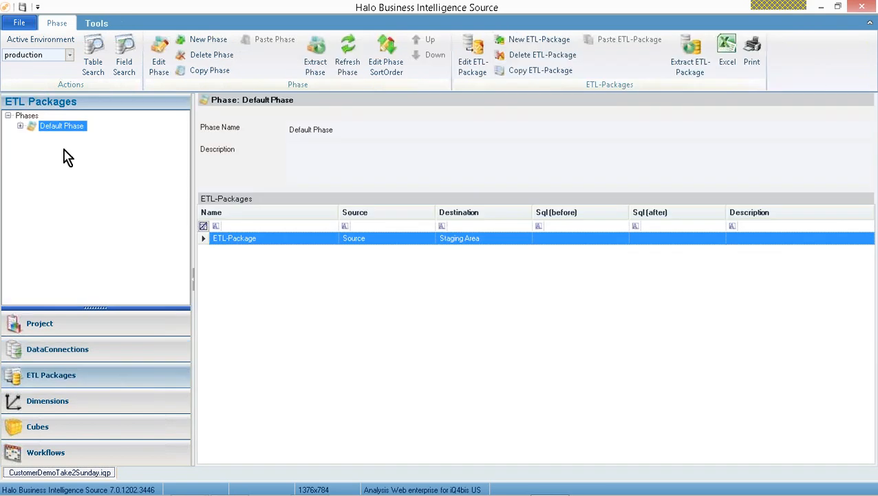
left_click(20, 126)
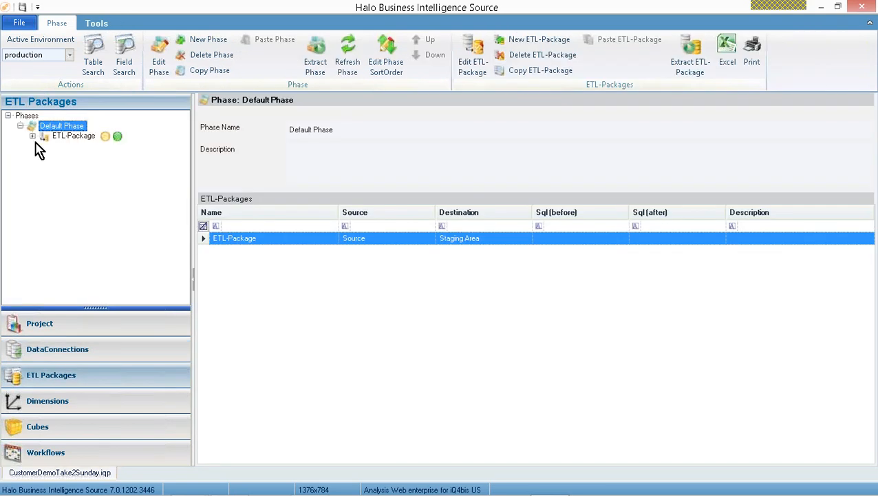
left_click(32, 136)
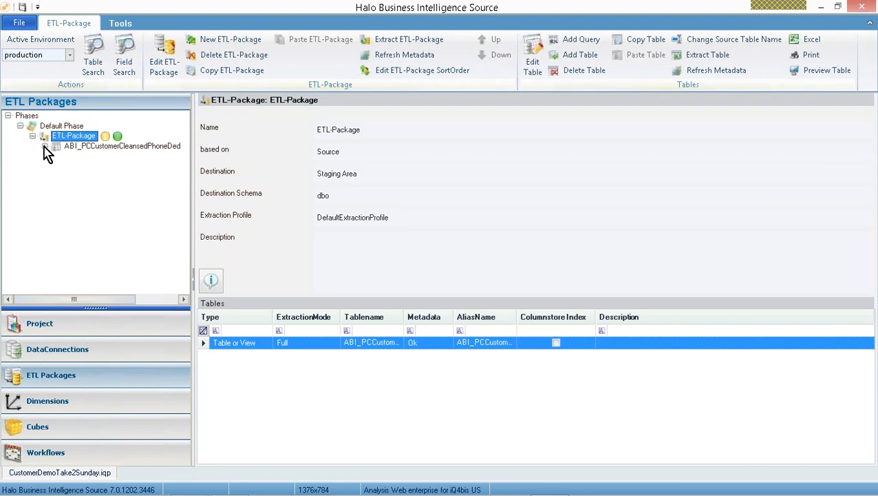
left_click(44, 146)
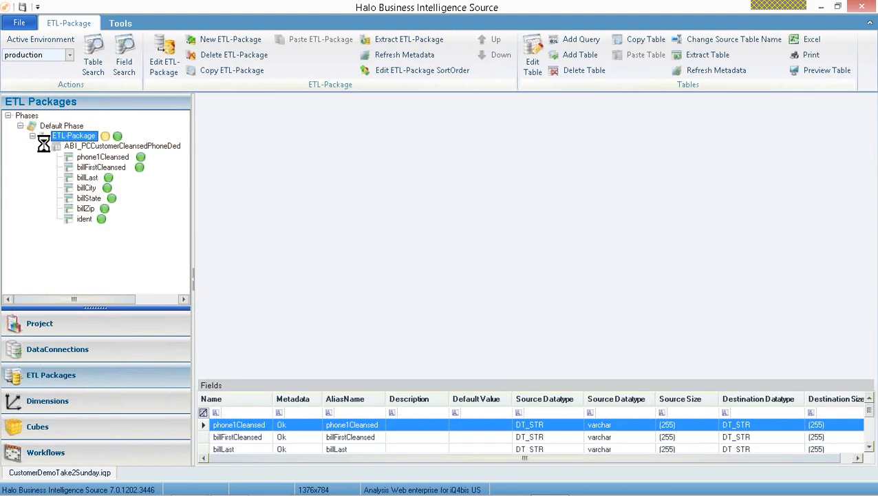
Step: Examine the Geography dimension and the dimension mapping of CustomerCube's Default Measuregroup
left_click(81, 400)
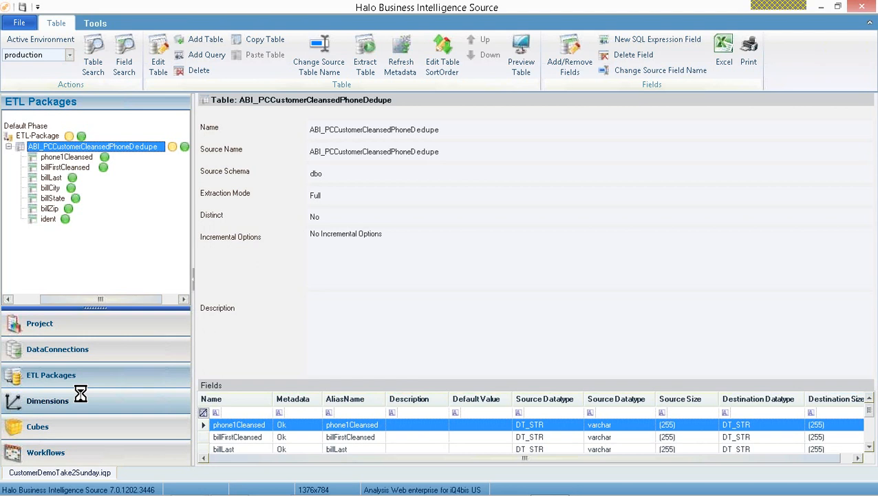
left_click(21, 126)
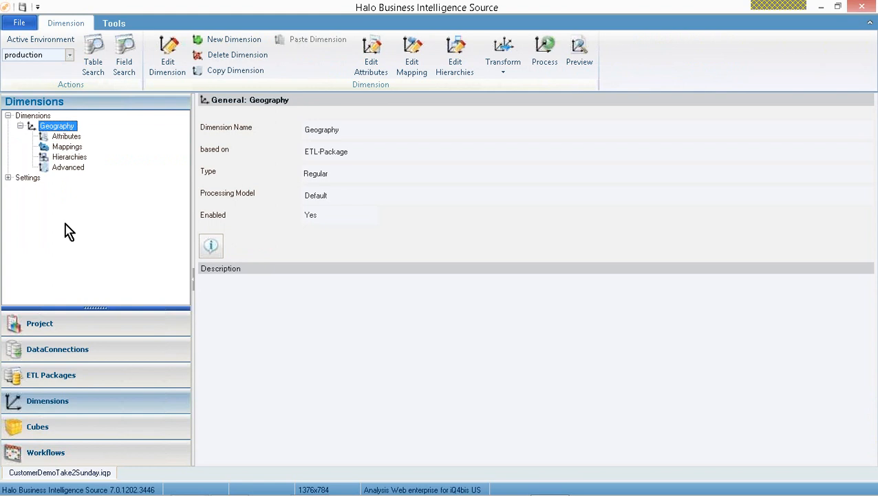
left_click(80, 427)
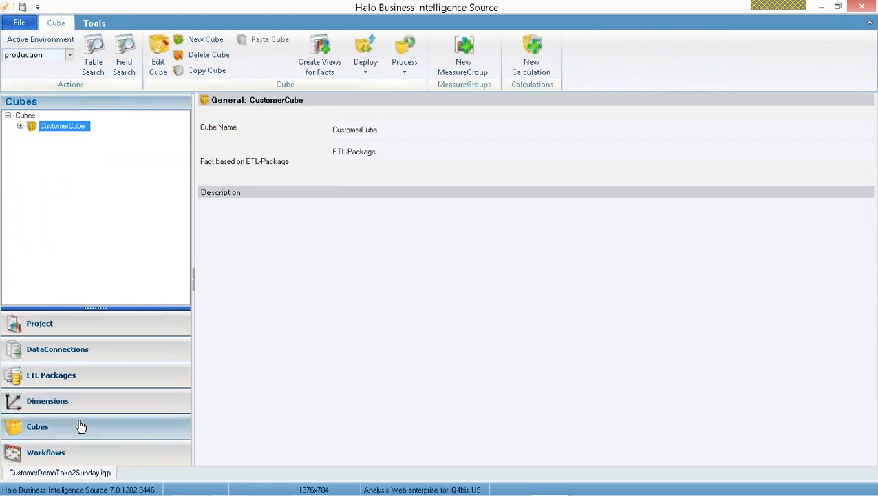
left_click(20, 127)
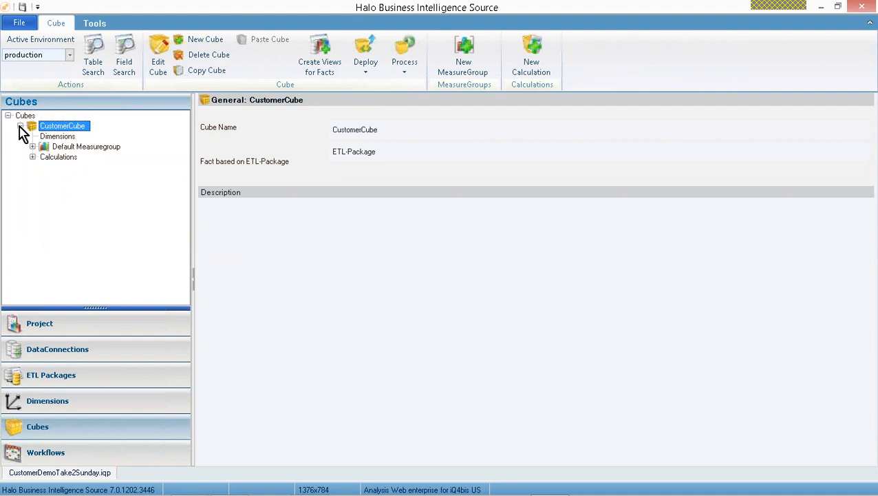
left_click(33, 146)
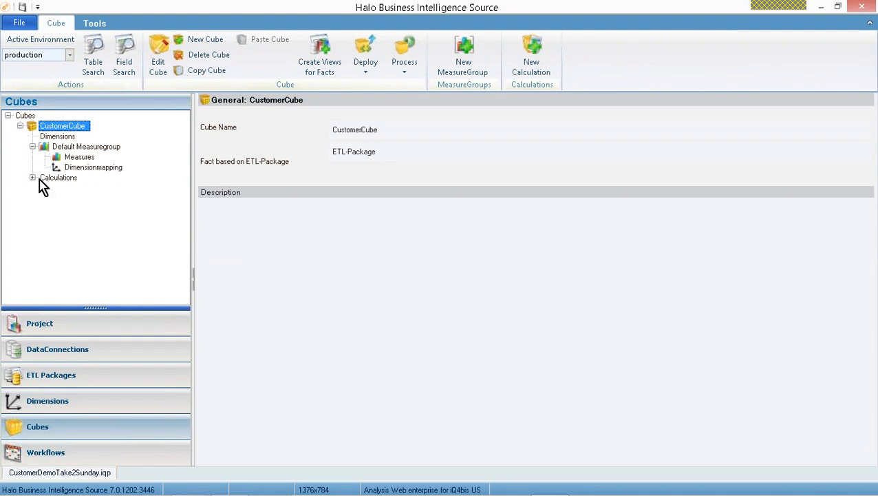
left_click(81, 169)
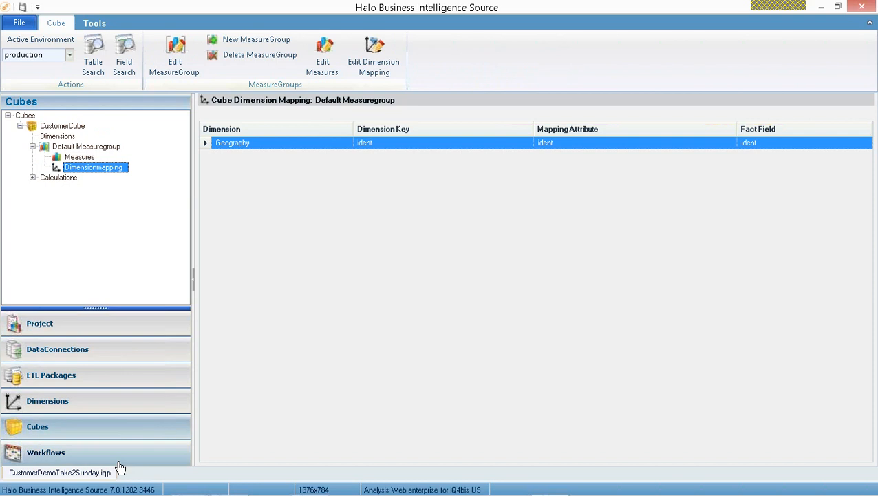
Step: Examine the project's Default Workflow and return to the desktop
left_click(83, 452)
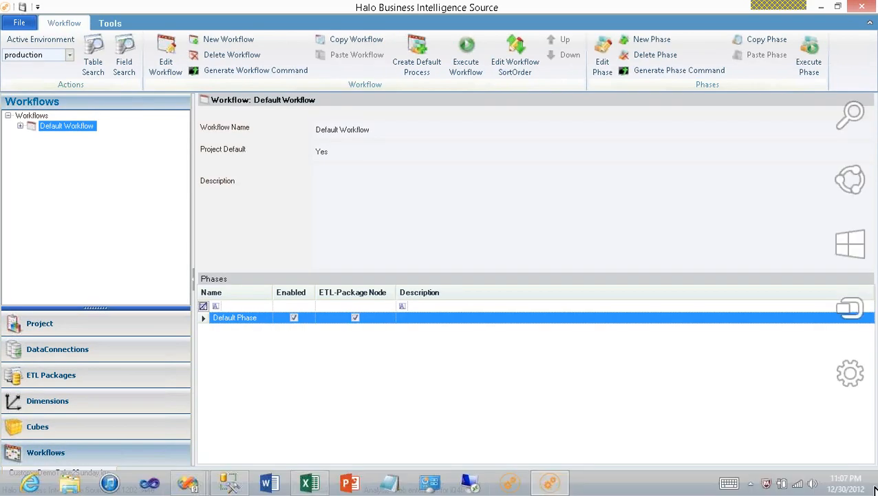
left_click(876, 490)
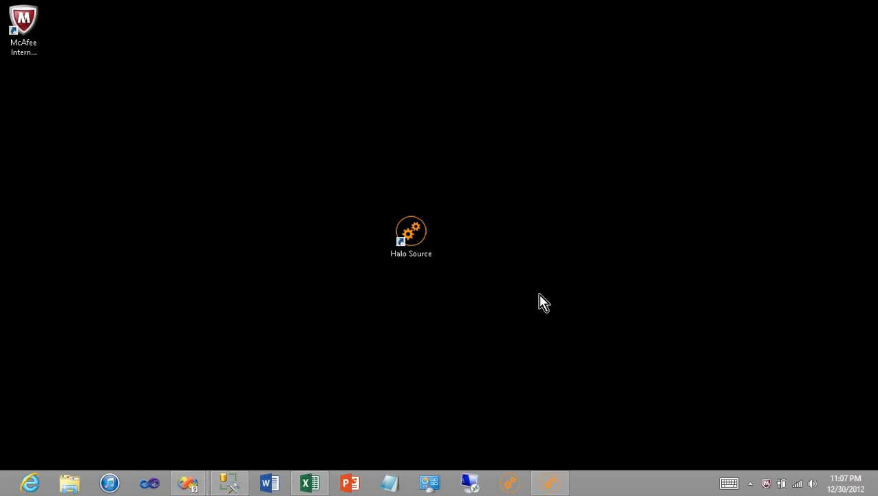